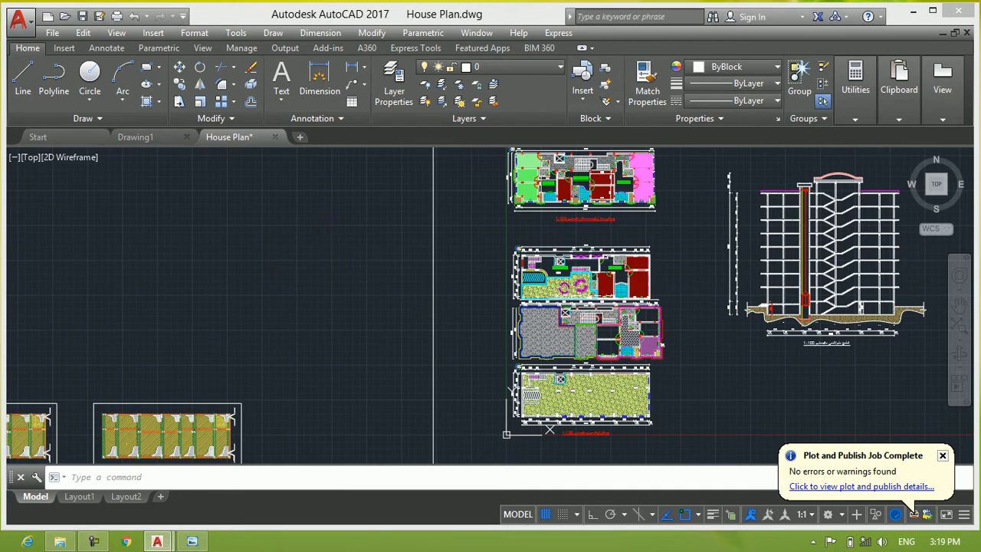
Minimize the ribbon so that only its tab names are displayed.
mouse_move(369, 227)
middle_down()
mouse_move(369, 262)
mouse_move(370, 250)
middle_up()
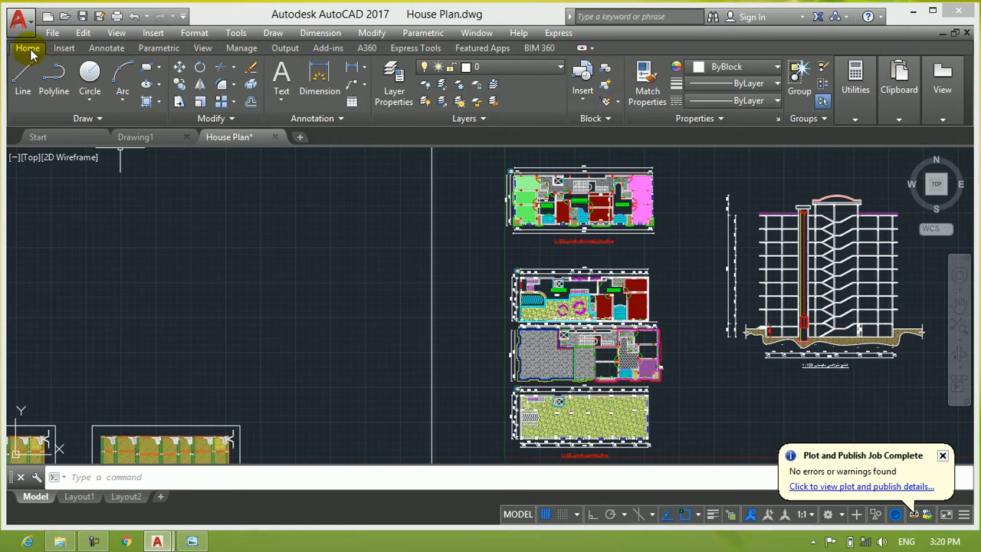
click(591, 48)
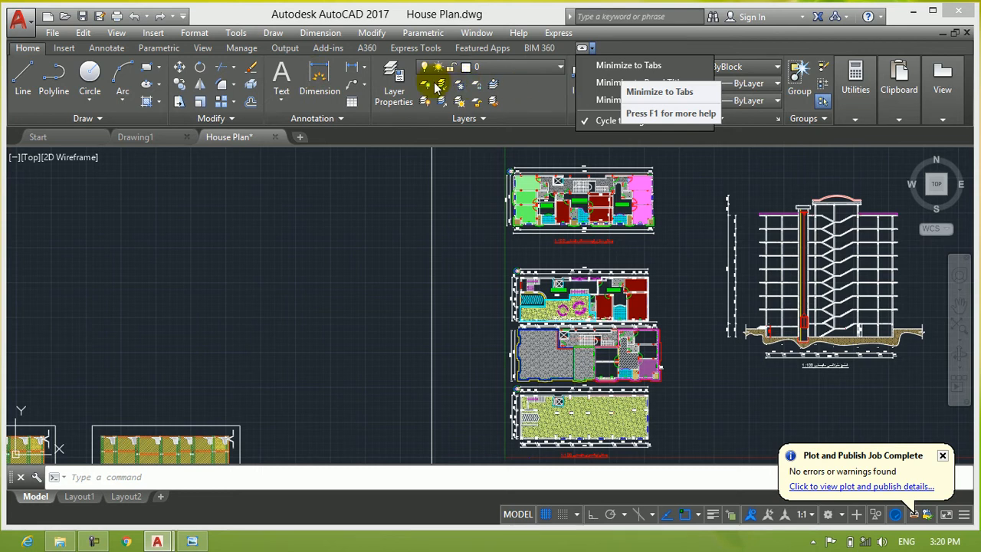
click(628, 67)
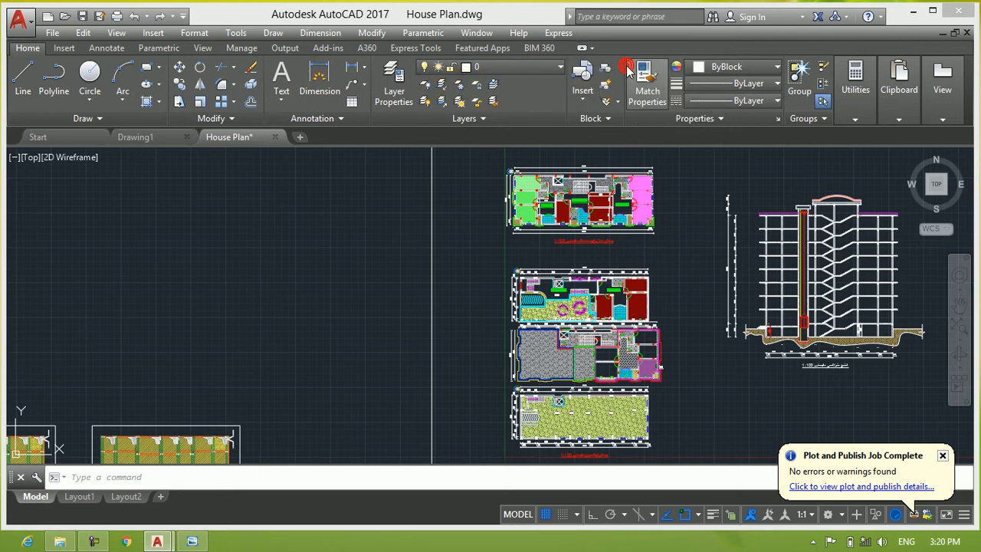
Switch the ribbon display to Minimize to Panel Titles.
scroll(348, 153, down, 4)
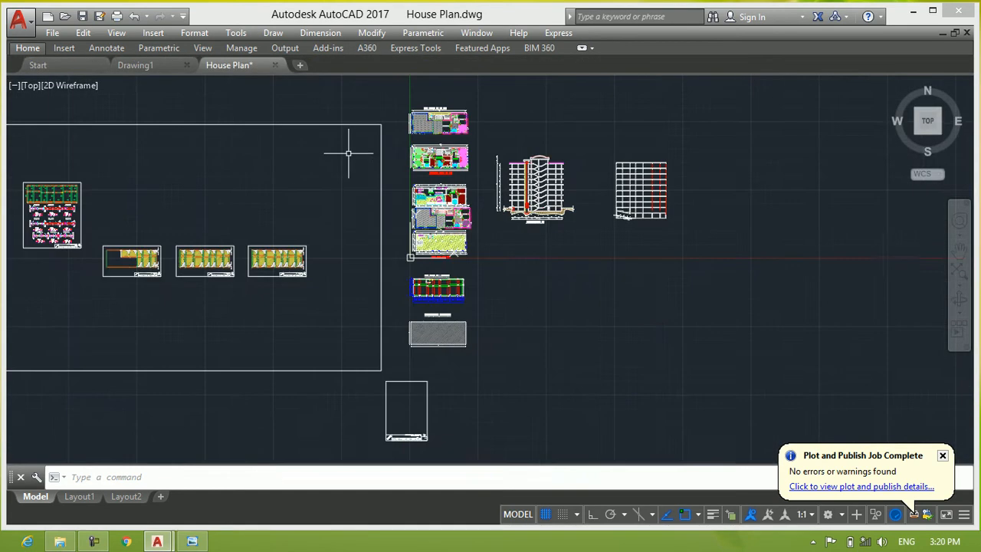
middle_drag(347, 164, 394, 294)
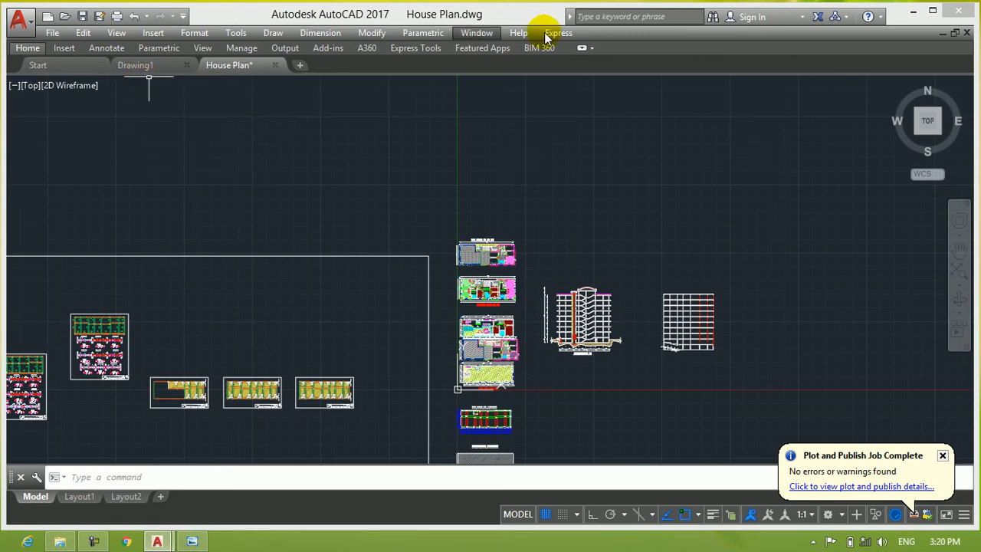
middle_drag(394, 153, 587, 324)
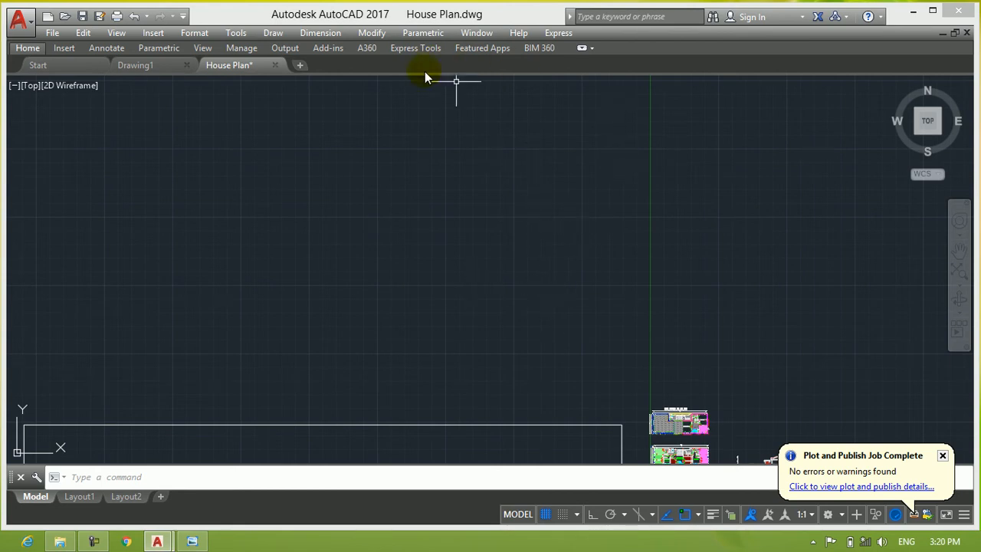
click(592, 48)
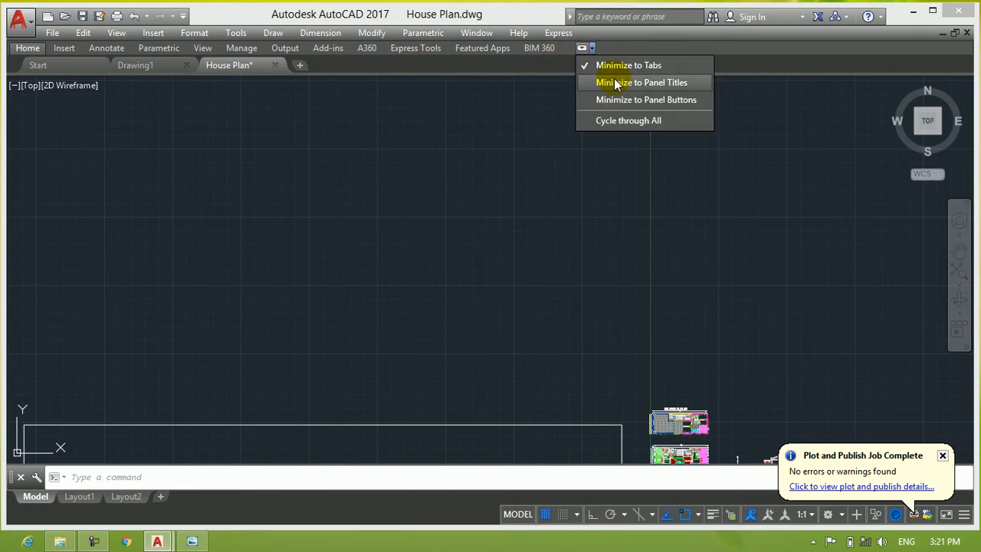
click(615, 82)
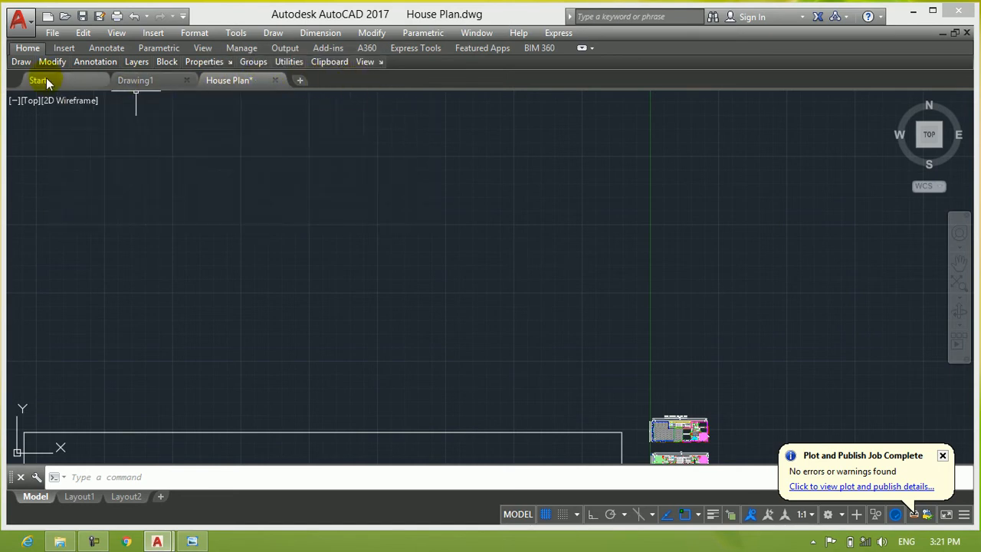
Minimize the ribbon to panel buttons and preview the expanded Draw, Modify, Annotation and Layers panels.
click(591, 49)
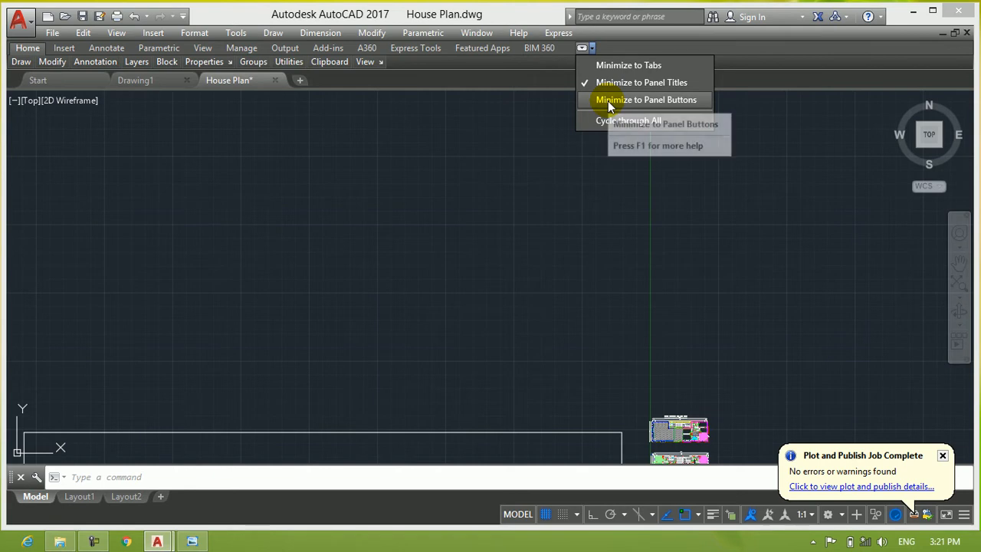
click(666, 101)
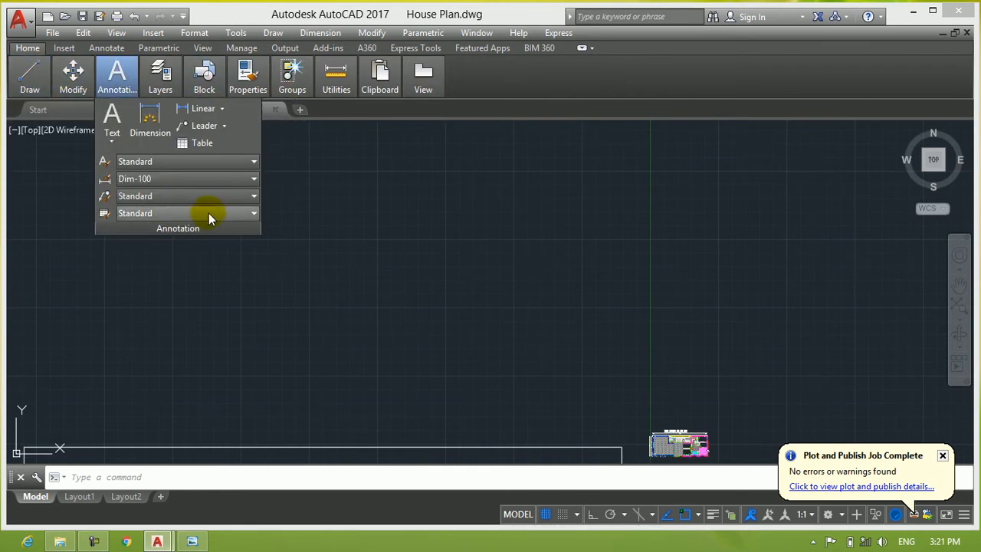
click(425, 213)
click(270, 163)
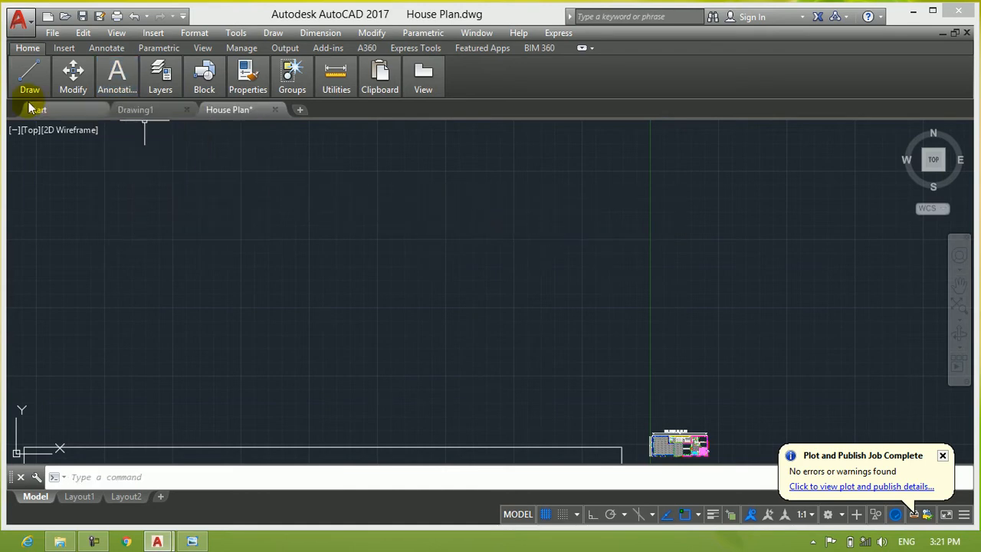
mouse_move(30, 79)
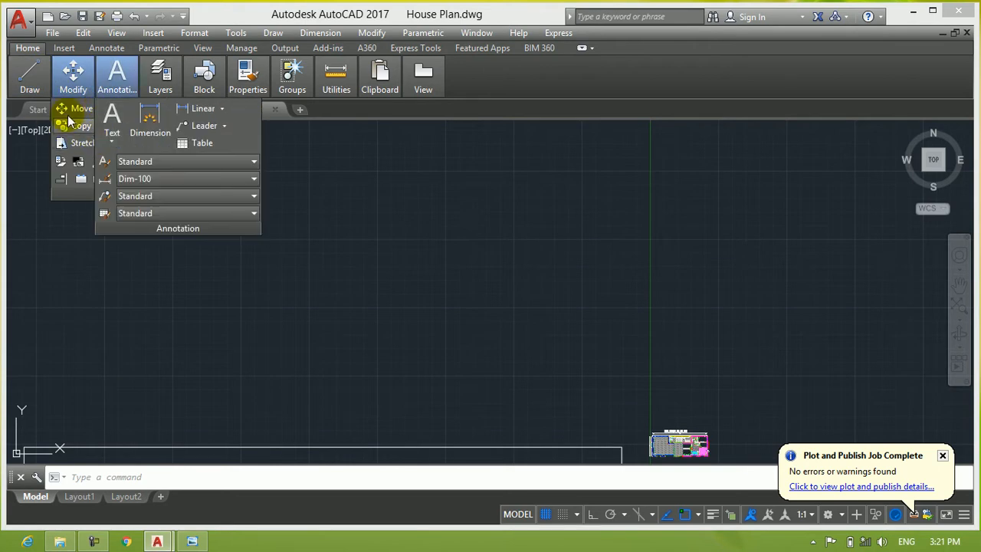
click(26, 75)
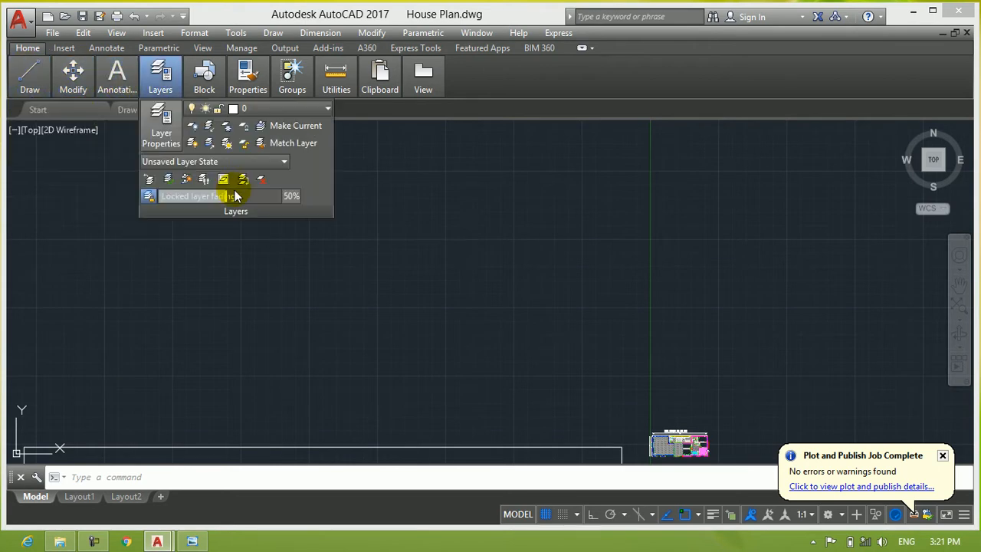
click(38, 77)
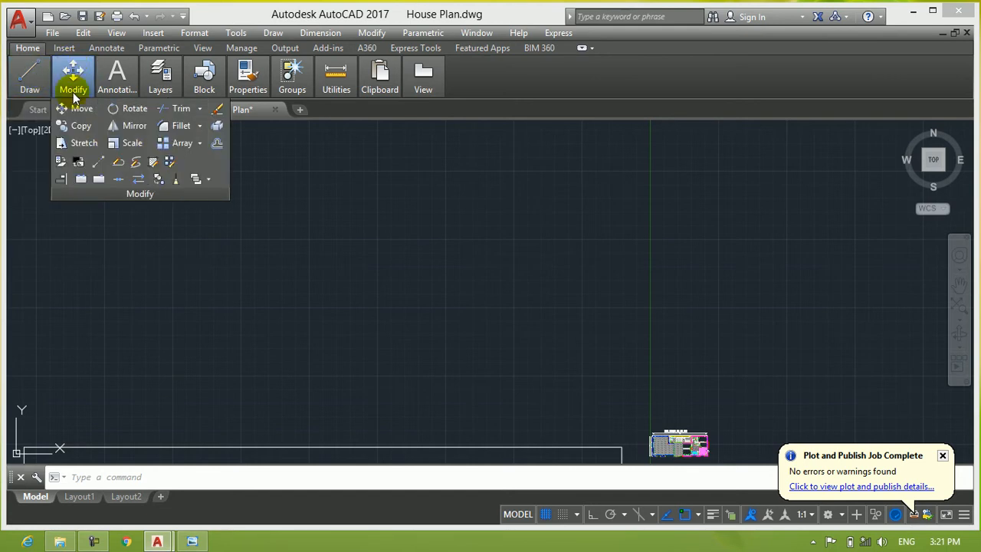
mouse_move(119, 88)
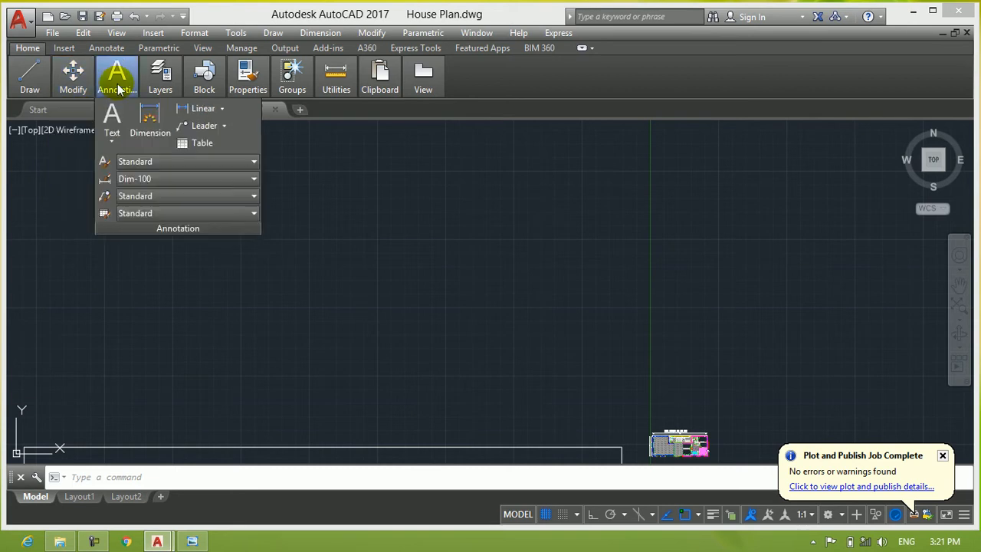
click(474, 183)
click(220, 224)
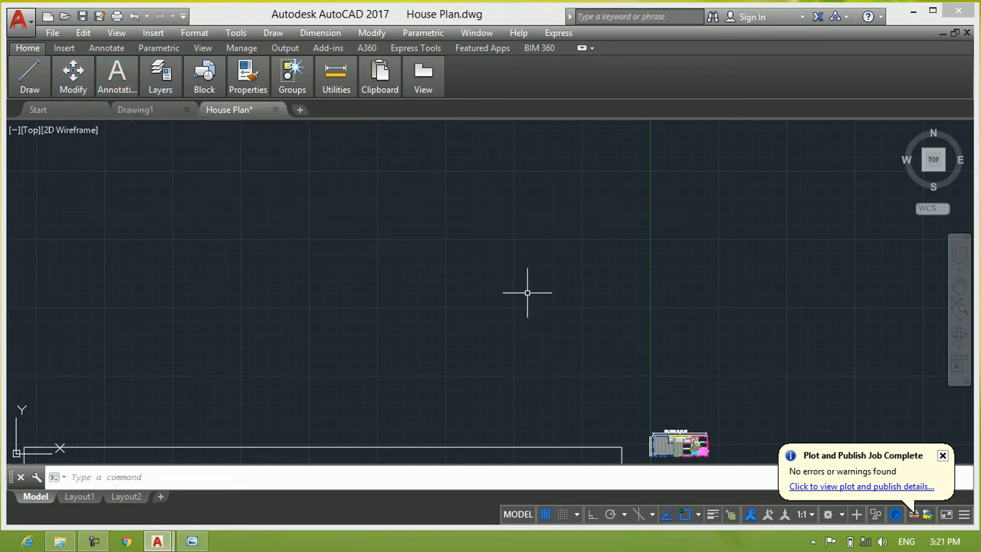
Set the ribbon minimize option to Cycle through All and check the setting.
click(591, 49)
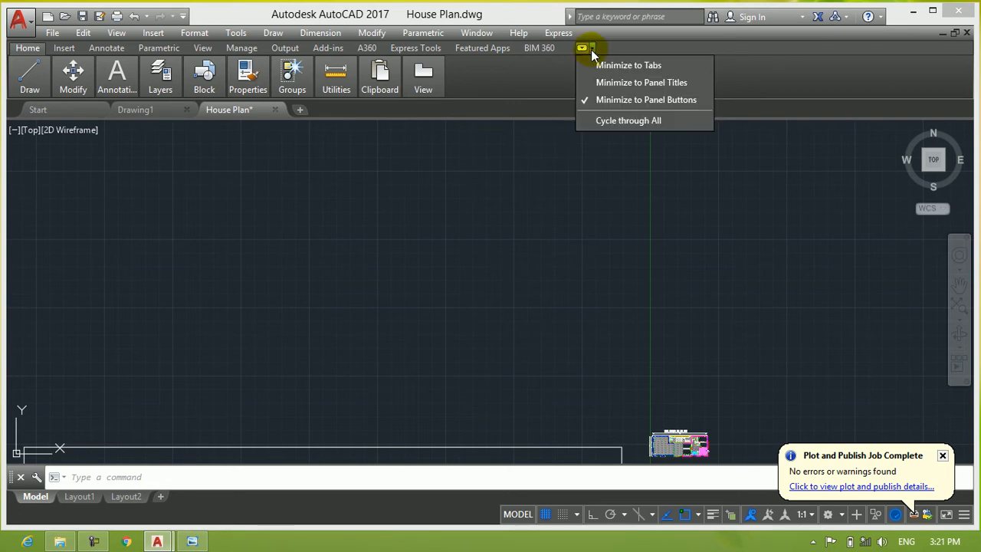
click(629, 123)
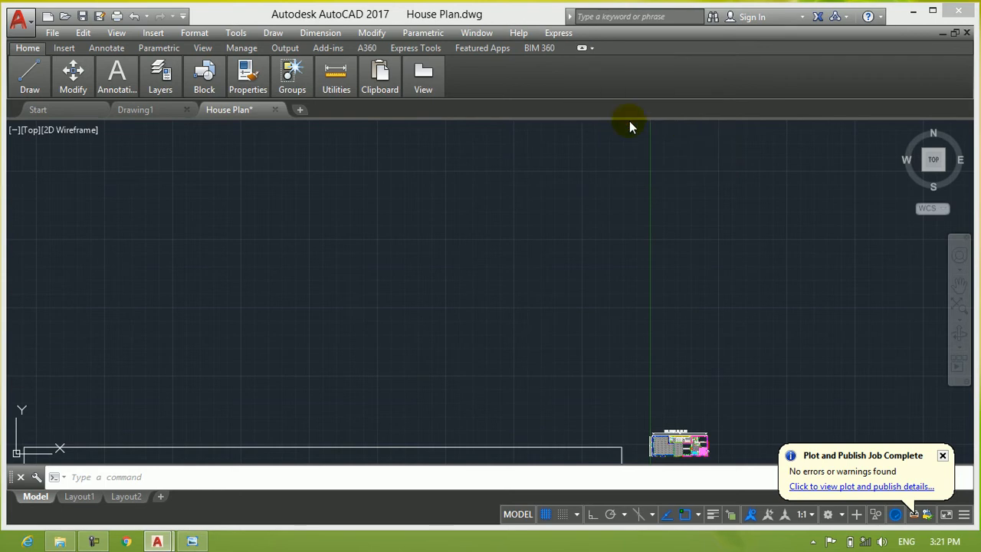
mouse_move(73, 77)
click(313, 177)
click(518, 266)
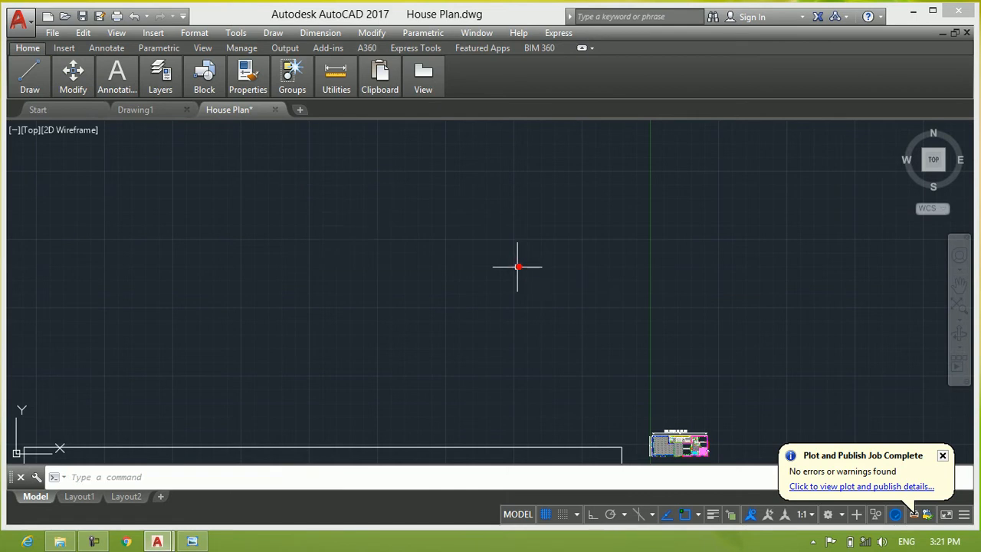
click(592, 47)
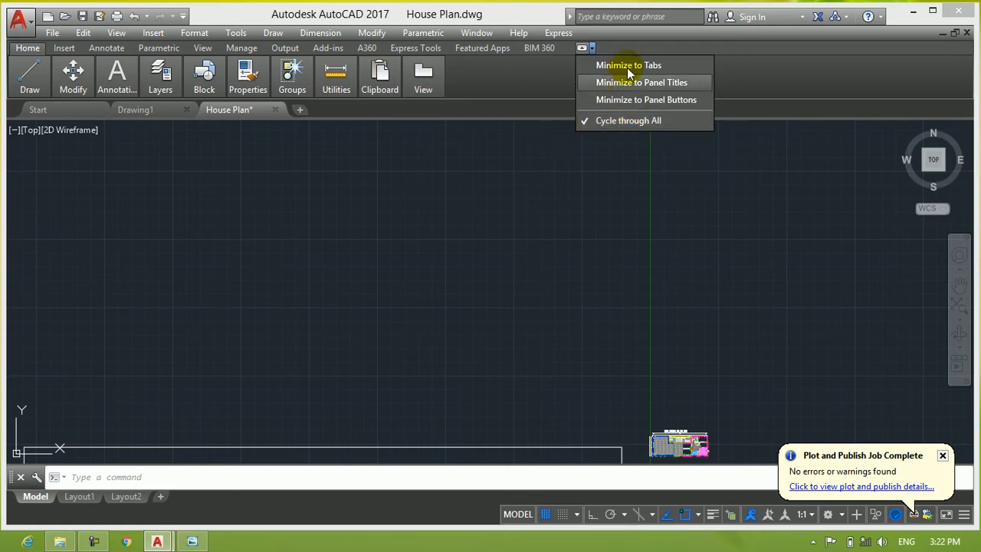
click(589, 170)
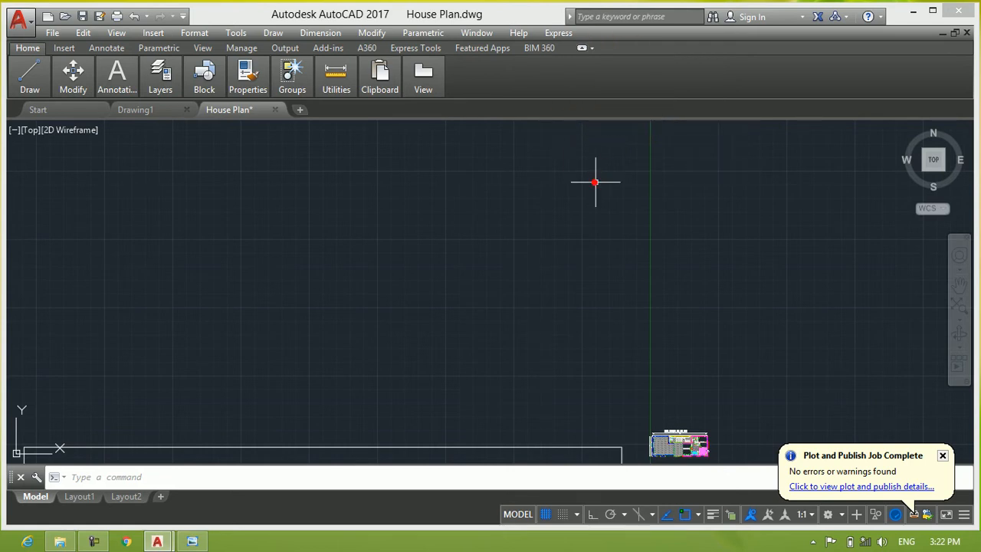
Cycle the ribbon from panel buttons through its minimized states back to the full display.
double_click(639, 46)
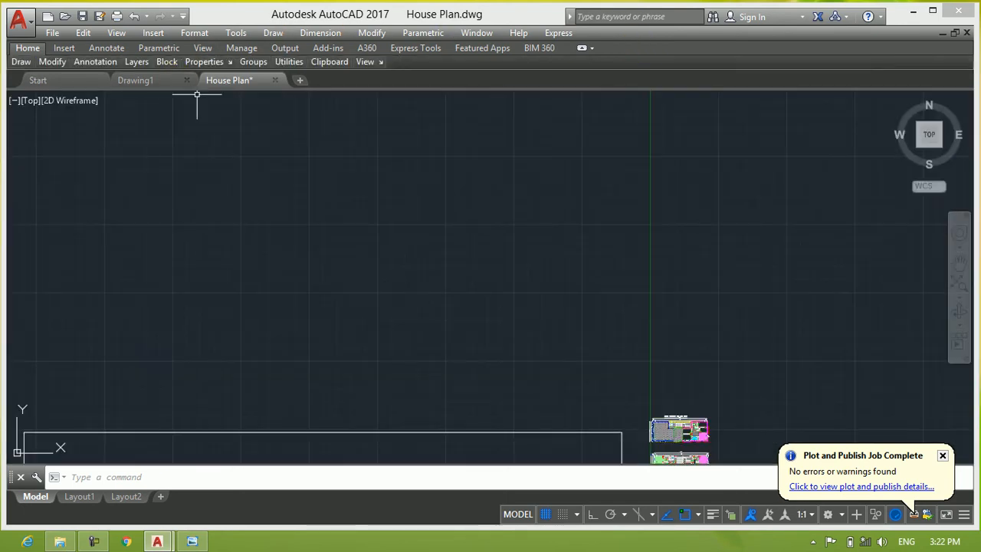
double_click(650, 44)
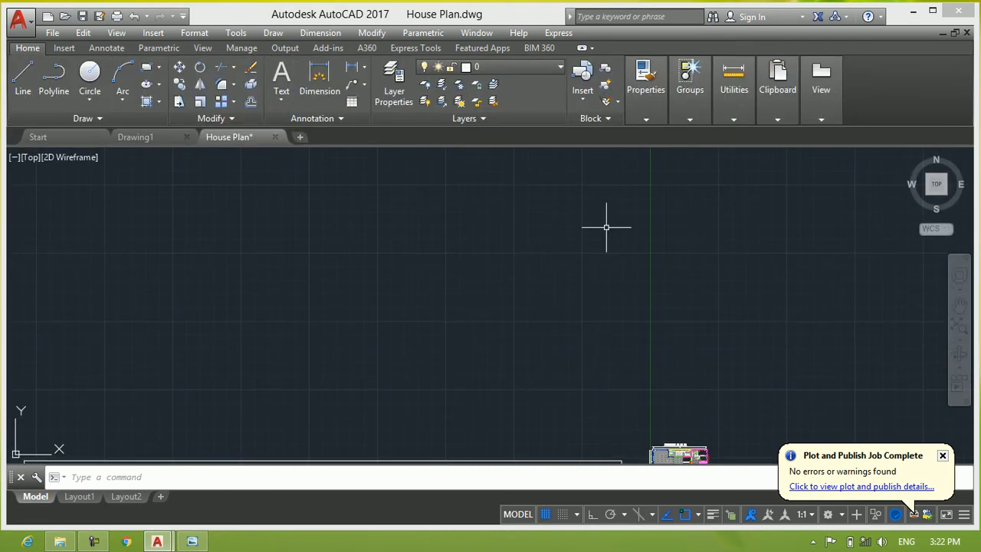
click(566, 205)
click(297, 339)
Cycle the ribbon once through panel buttons, panel titles and tabs, returning to the full ribbon.
click(582, 50)
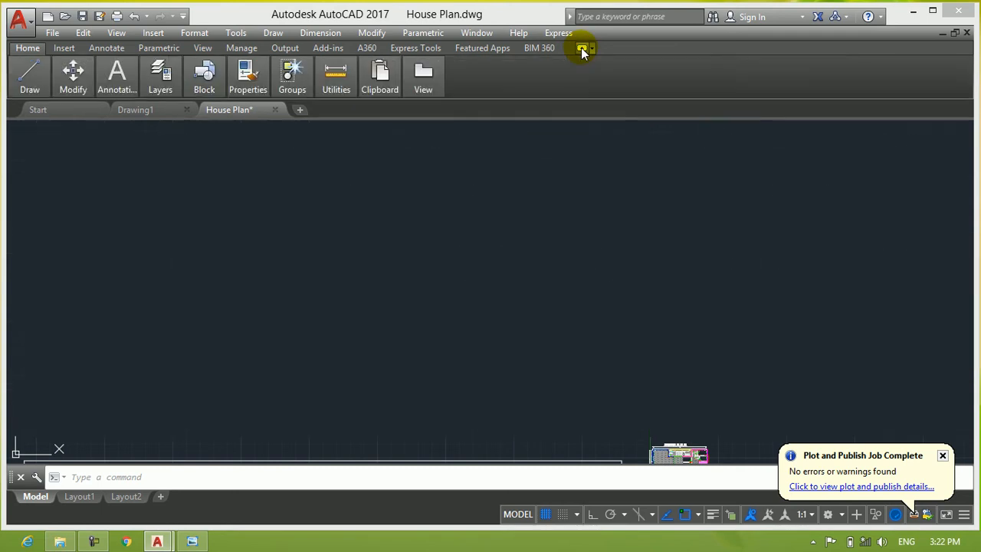
click(582, 49)
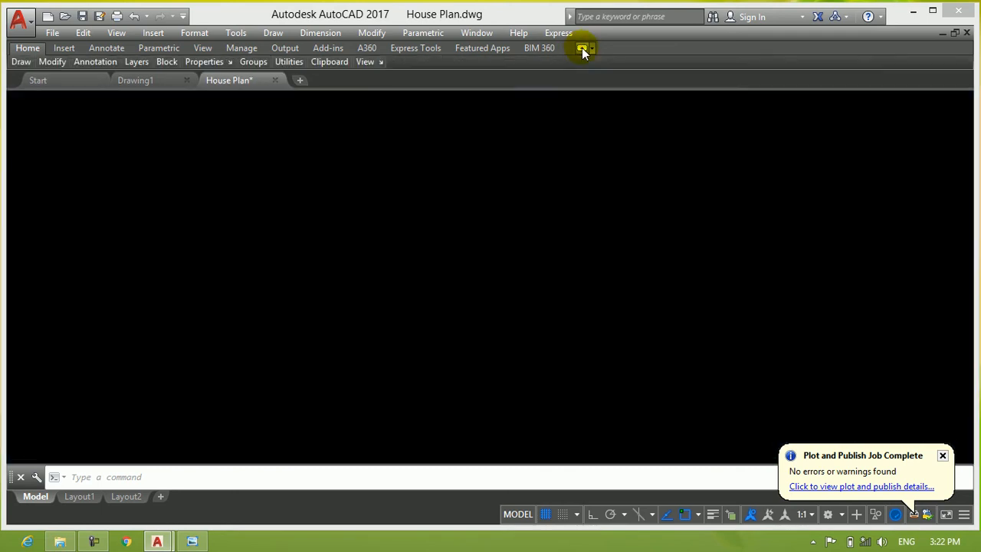
click(582, 48)
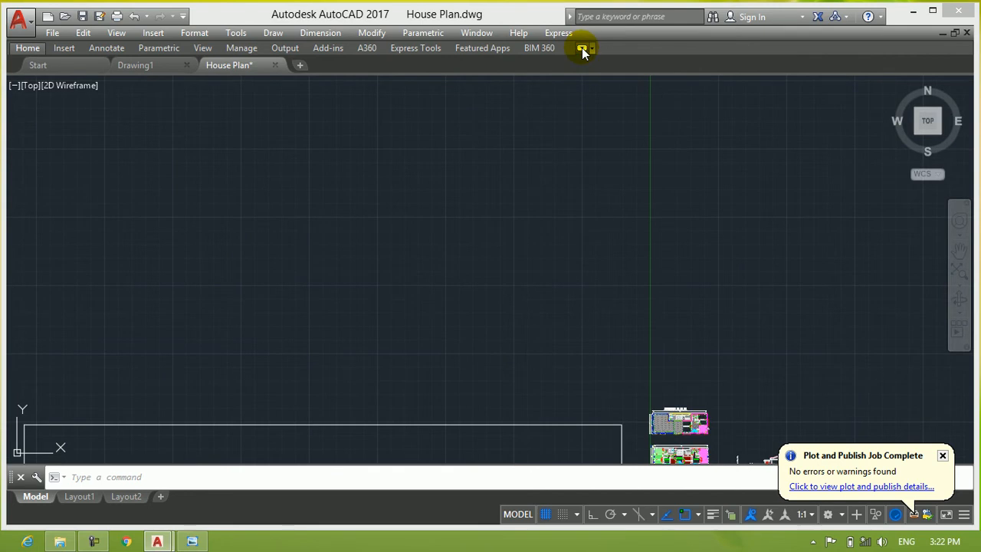
click(581, 48)
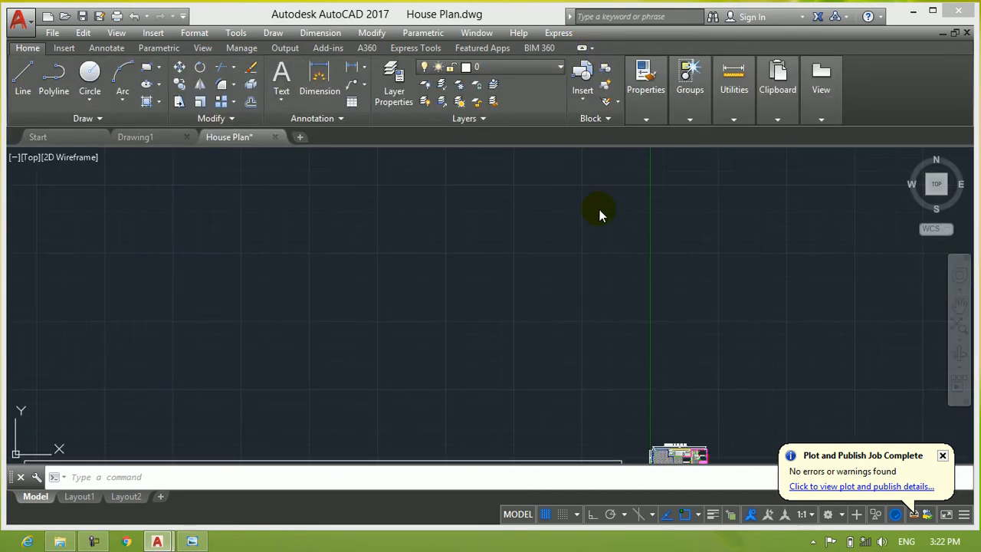
click(244, 262)
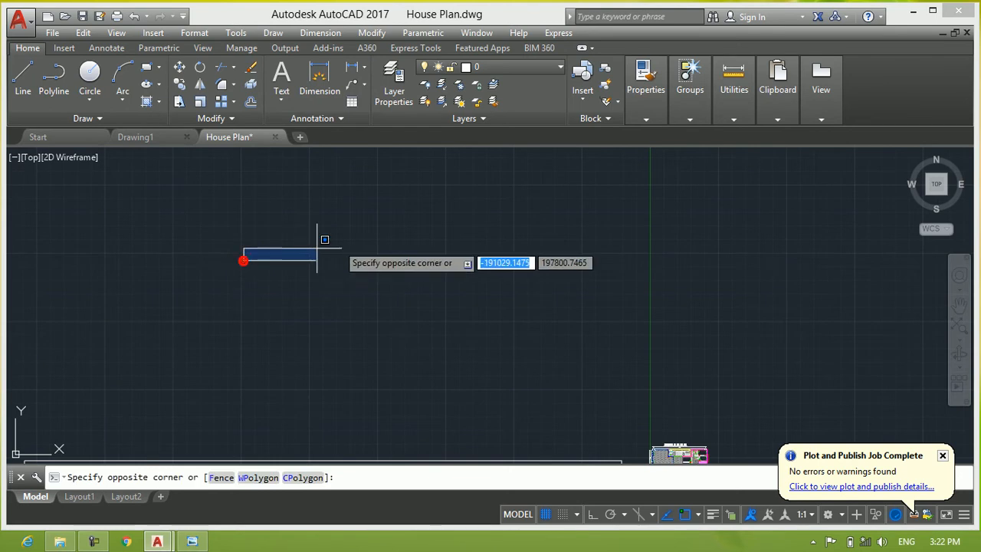
click(721, 211)
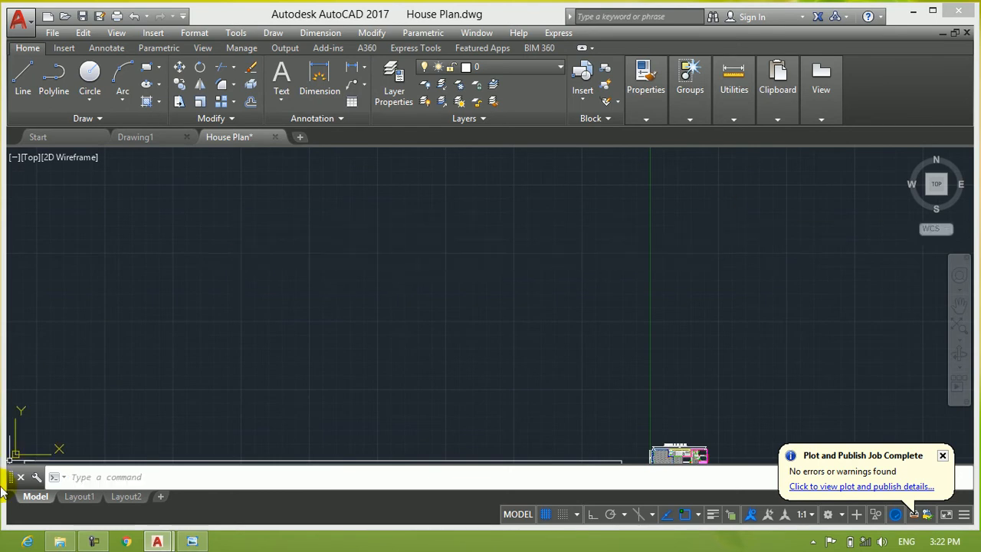
click(93, 542)
click(93, 542)
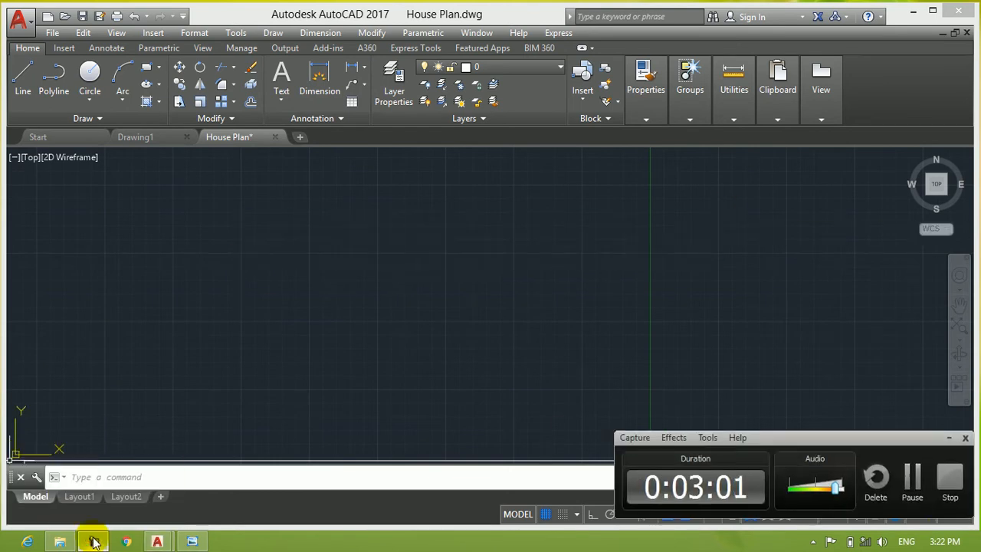
Examine the ribbon's context options, including Tool Palette Group, and close them without choosing any.
click(690, 85)
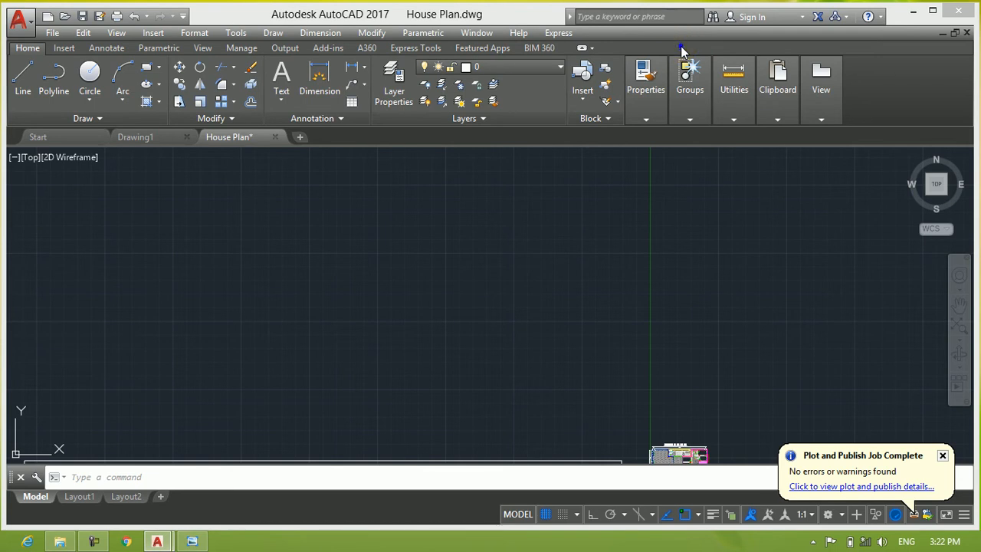
right_click(684, 52)
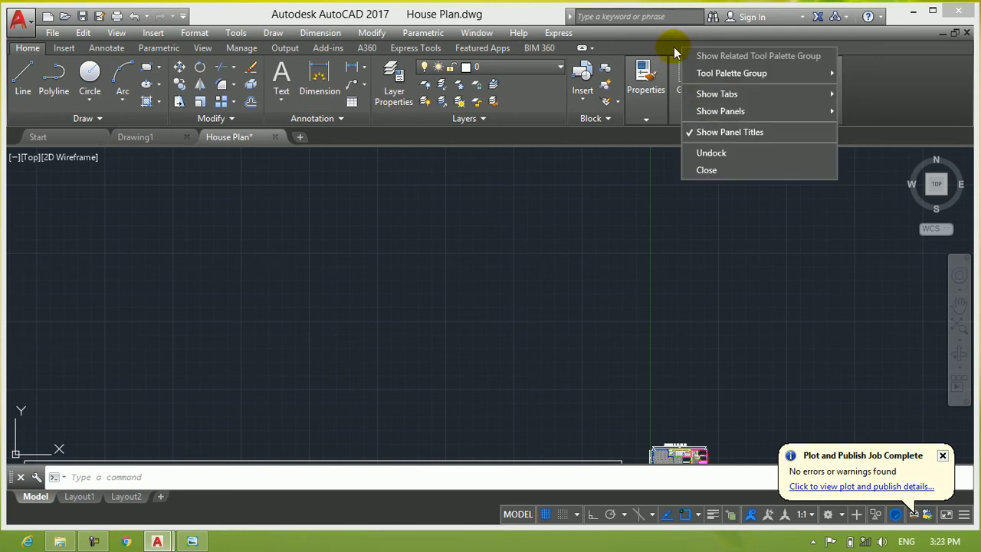
mouse_move(743, 73)
click(537, 230)
click(558, 205)
click(331, 307)
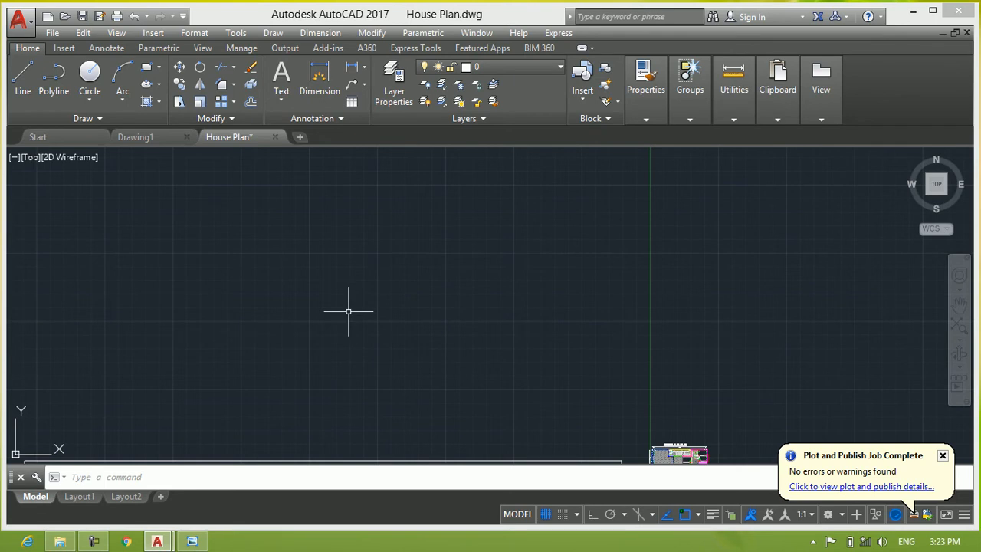
Open the Tool Palettes window and switch to the Constraints palette and back to Modeling.
key(ctrl+3)
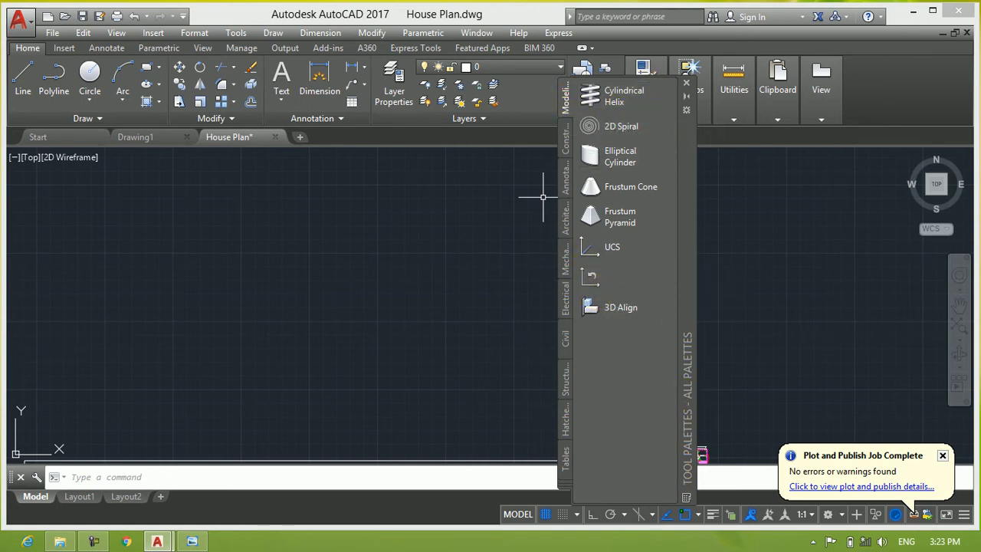
click(567, 135)
click(566, 104)
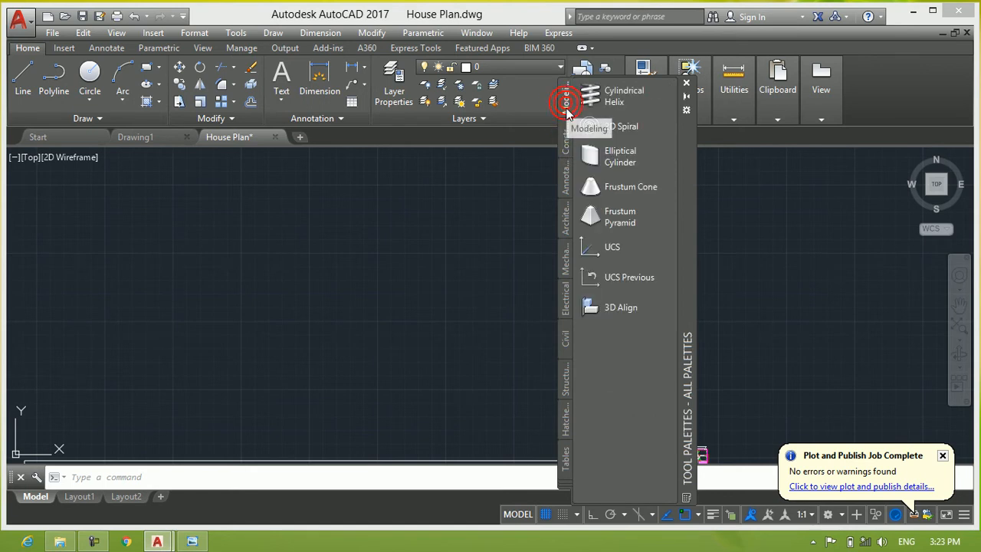
Examine the Modeling and Constraints tool palettes, then show the Annotation palette.
click(567, 136)
click(565, 107)
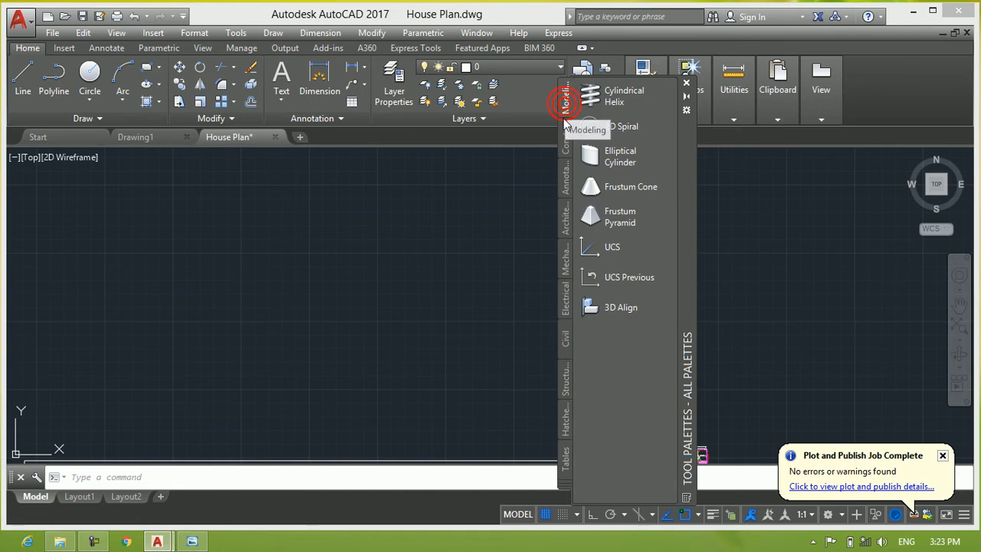
click(565, 138)
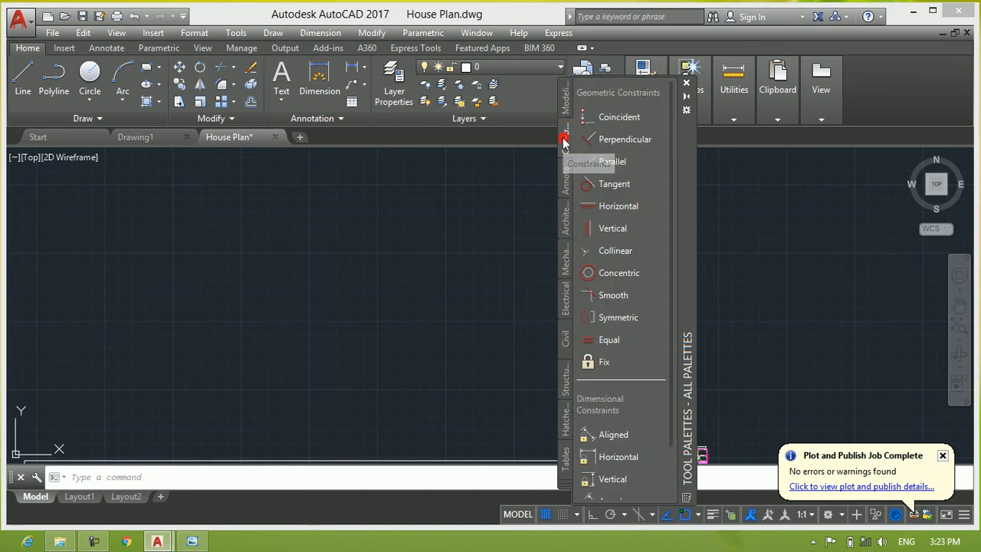
click(564, 104)
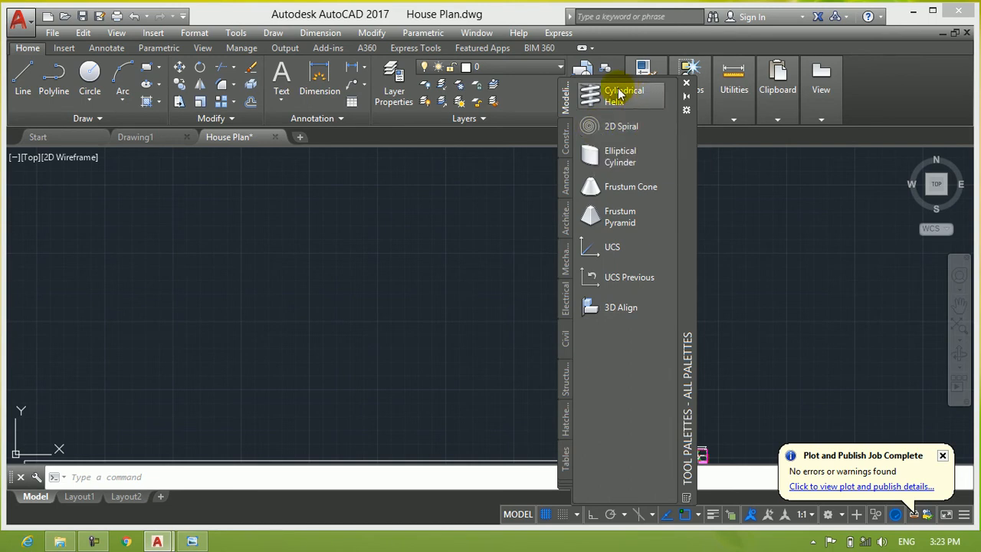
click(567, 142)
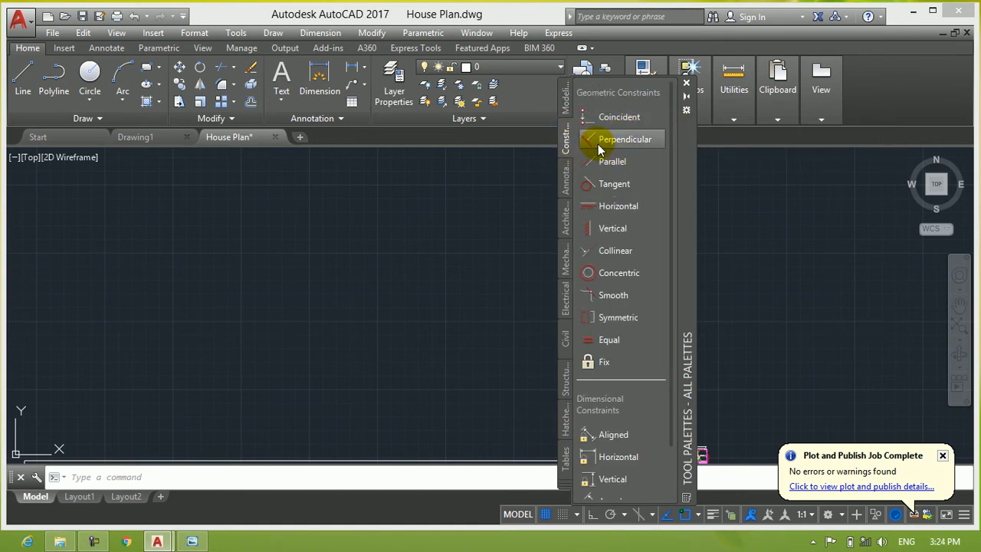
click(655, 162)
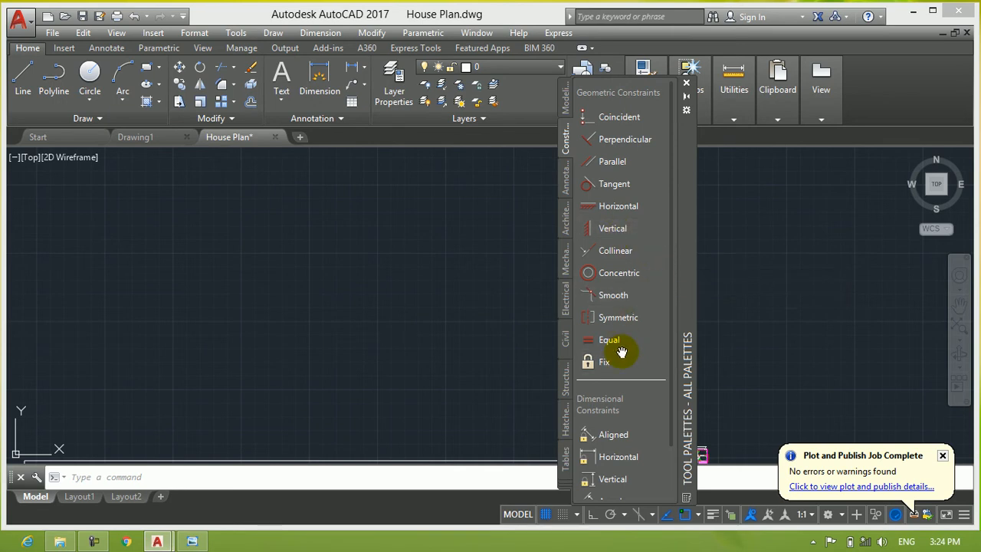
click(565, 179)
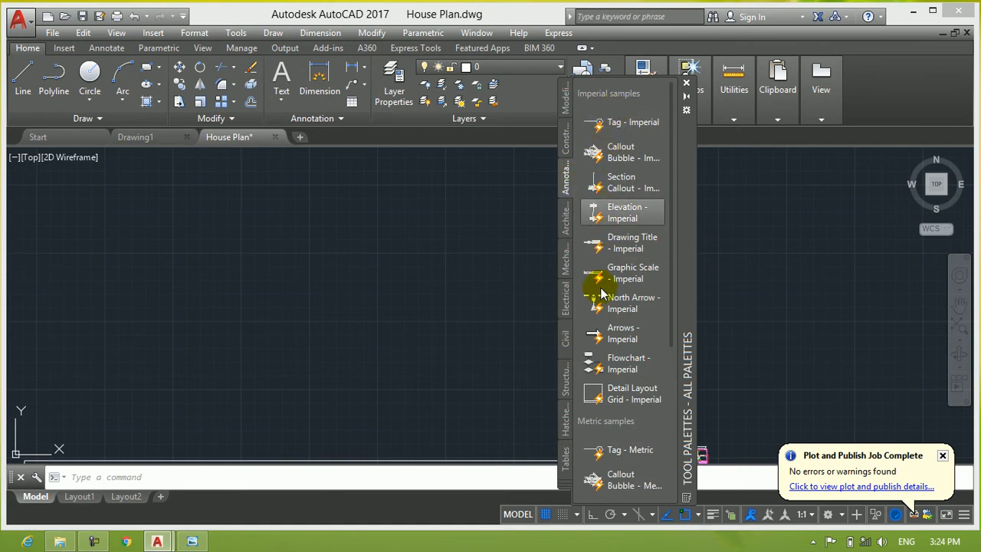
Insert the imperial Aluminum Window block from the Architectural palette into an empty area of the drawing.
click(565, 224)
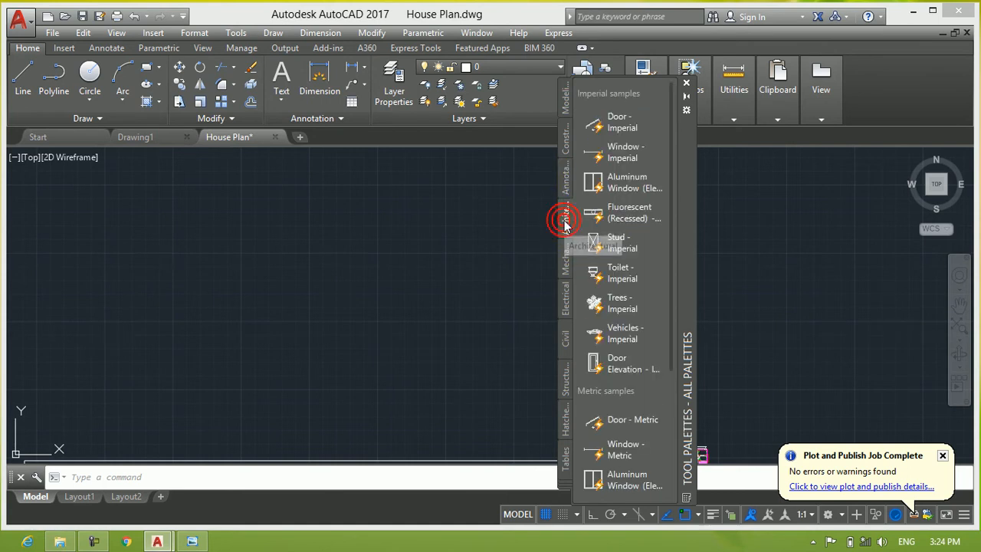
click(598, 183)
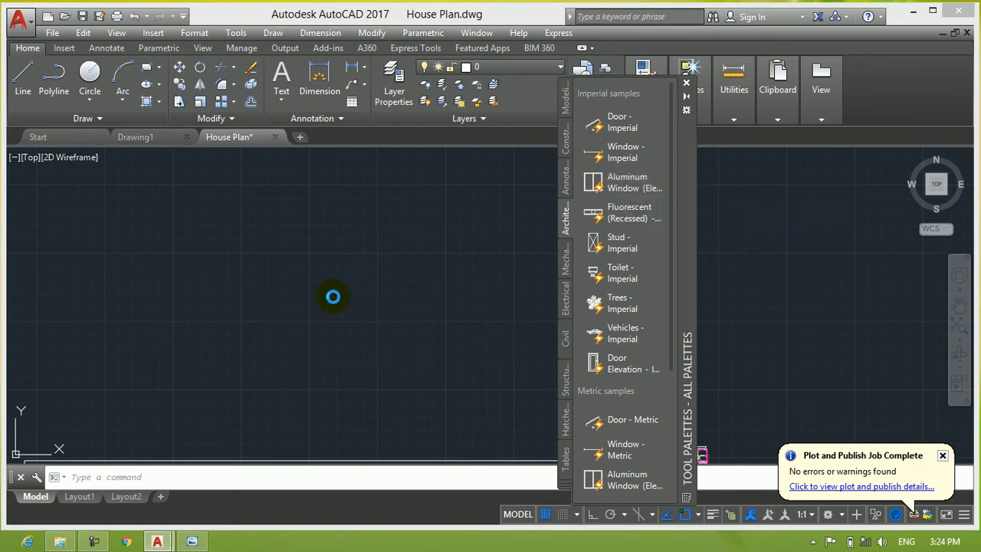
drag(331, 301, 330, 302)
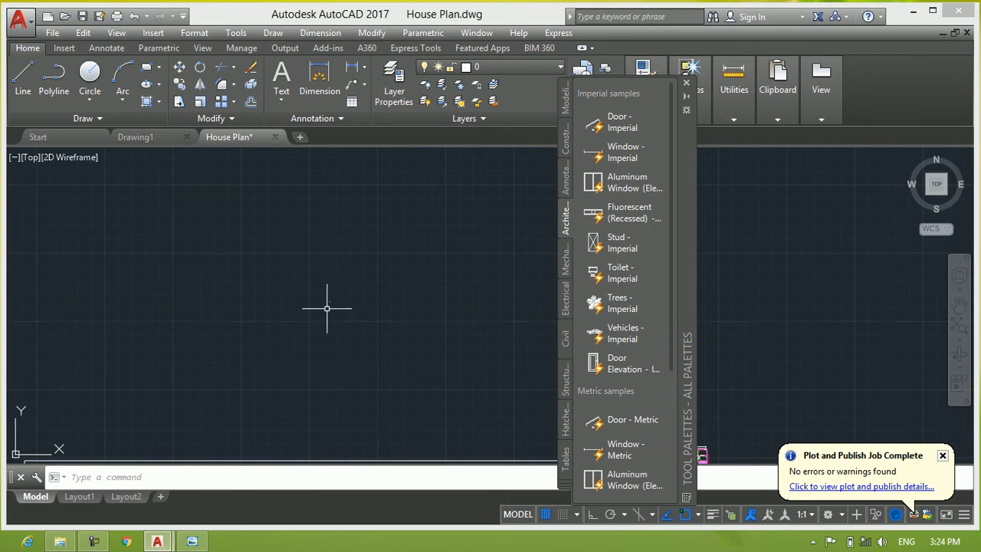
scroll(392, 362, up, 6)
scroll(400, 272, up, 8)
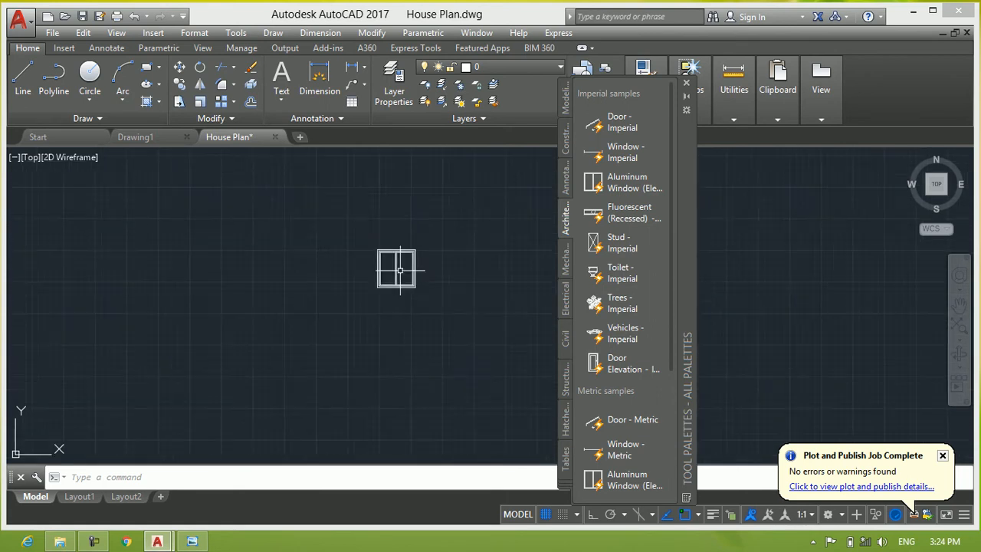
scroll(400, 270, up, 4)
middle_drag(488, 259, 373, 291)
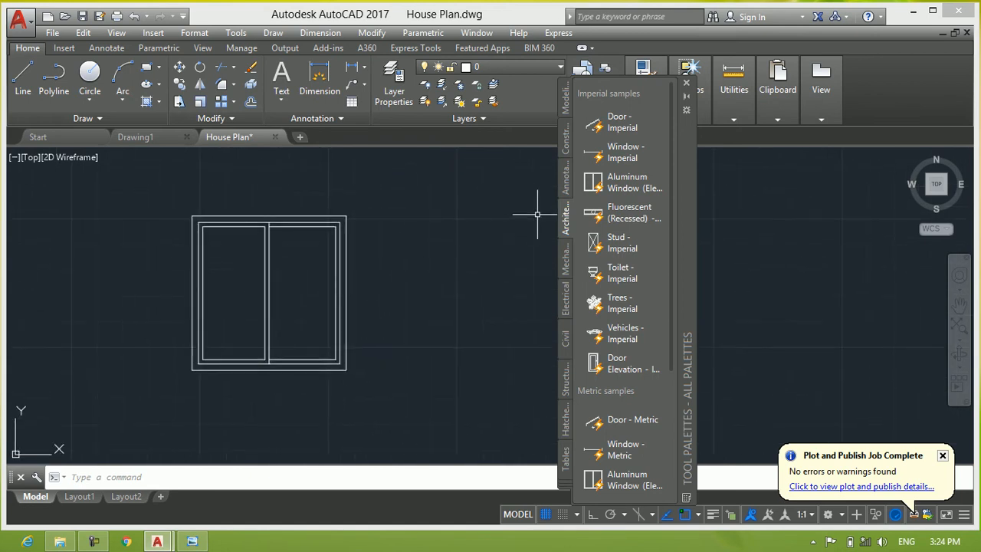
Insert the Vehicles - Imperial block beside the aluminum window.
click(596, 338)
click(429, 342)
scroll(429, 343, down, 6)
middle_drag(449, 346, 295, 336)
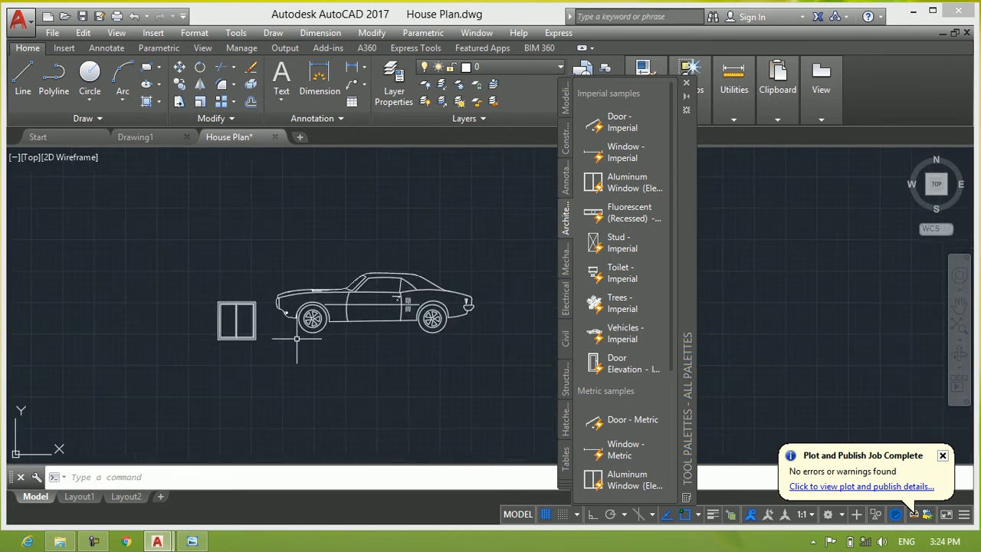
scroll(397, 299, up, 1)
scroll(381, 311, up, 1)
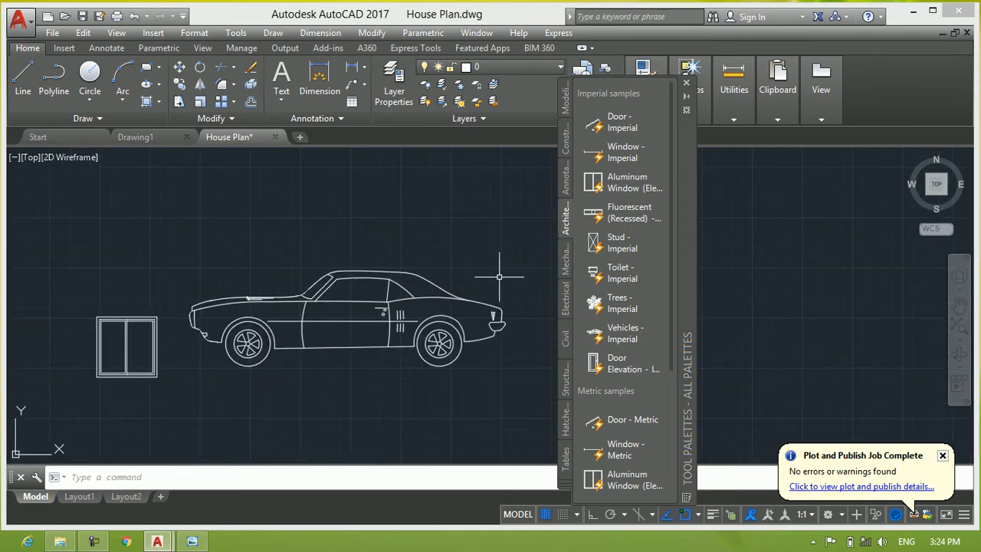
Browse the Mechanical and Structural palettes and insert the International Speed Limit Sign - Imperial block from the Civil palette above the car.
click(564, 259)
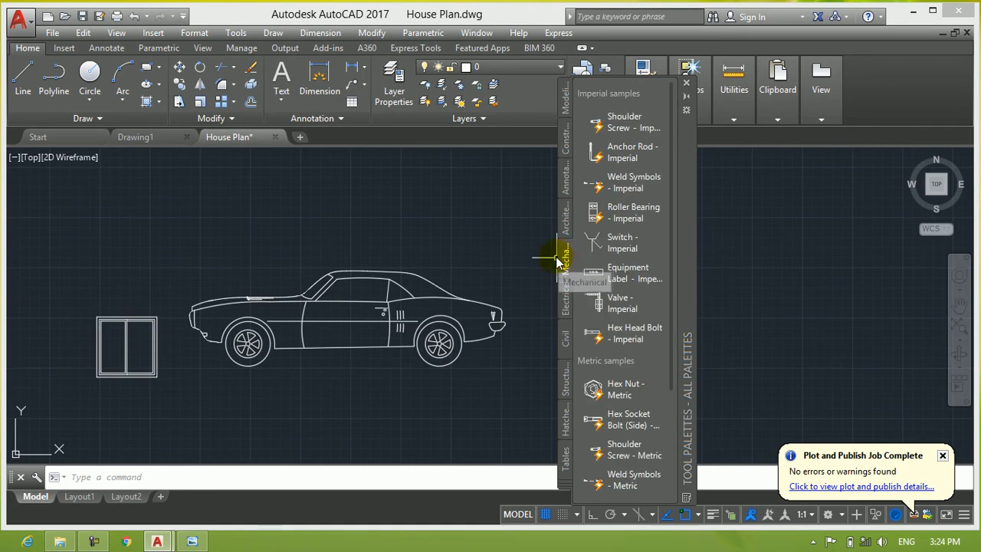
click(565, 378)
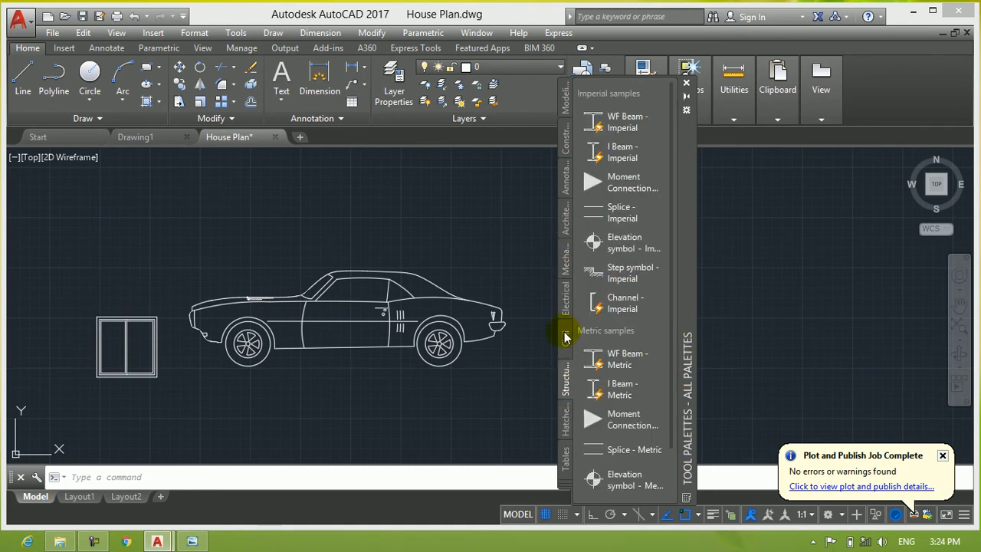
click(566, 335)
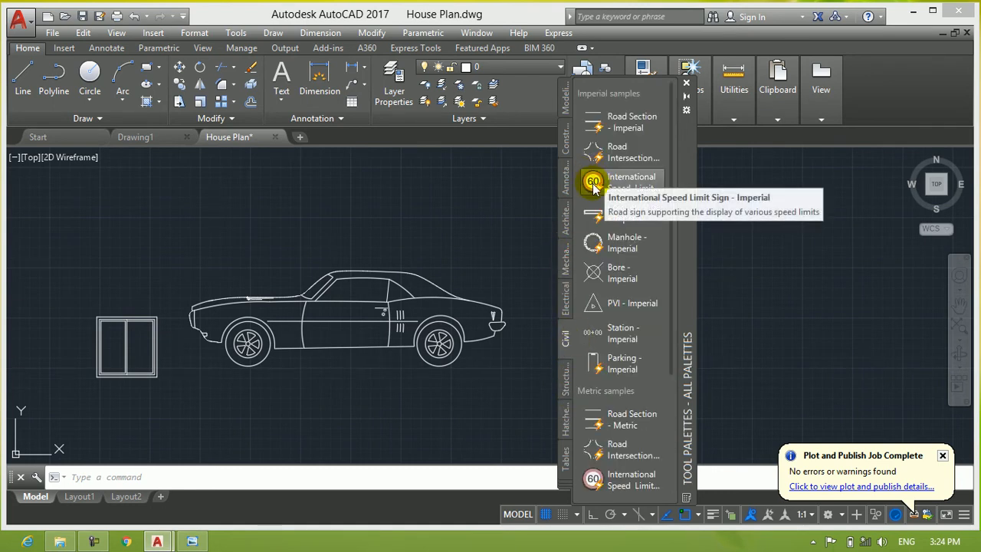
drag(433, 219, 433, 223)
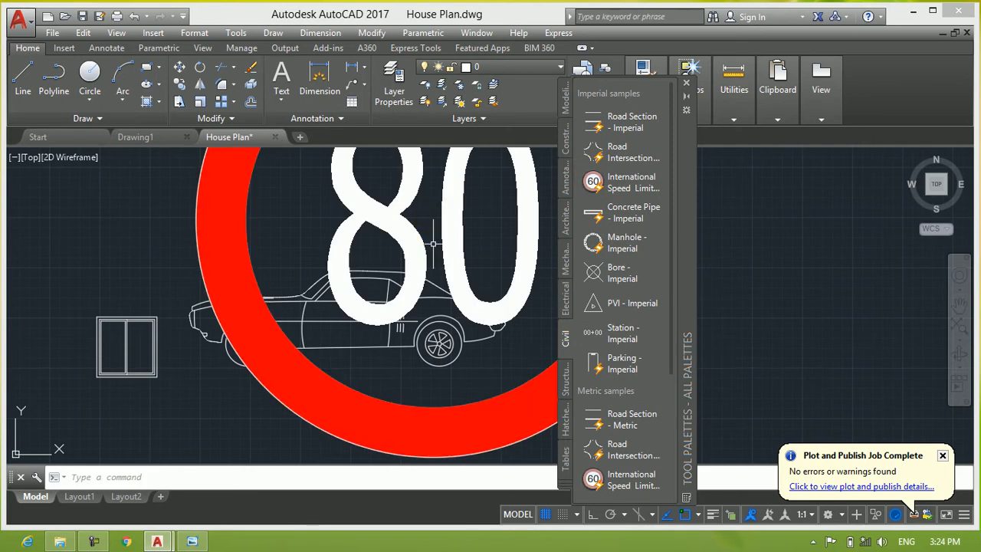
Move the speed limit sign clear of the car, to the car's right.
scroll(434, 244, down, 4)
middle_drag(436, 239, 353, 295)
click(407, 247)
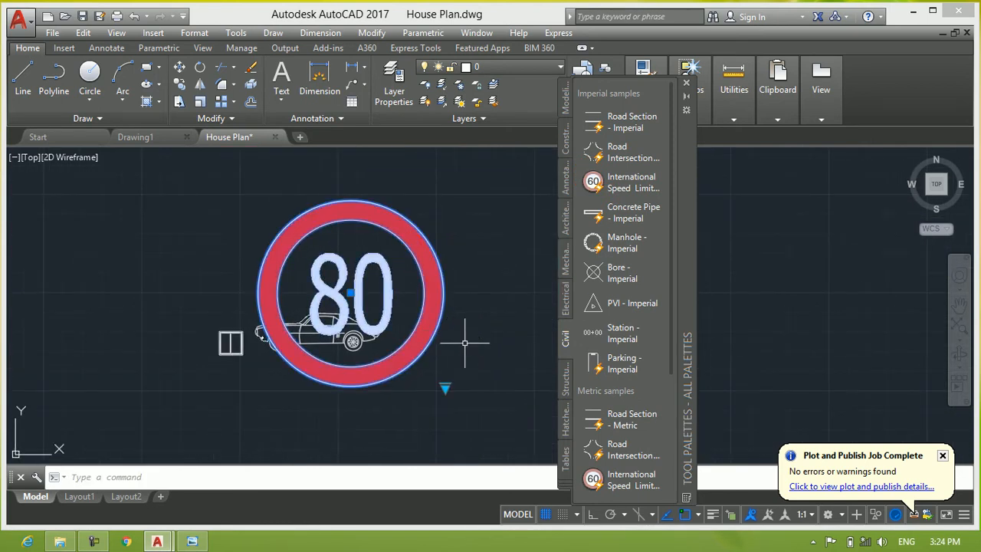
text(m)
key(Return)
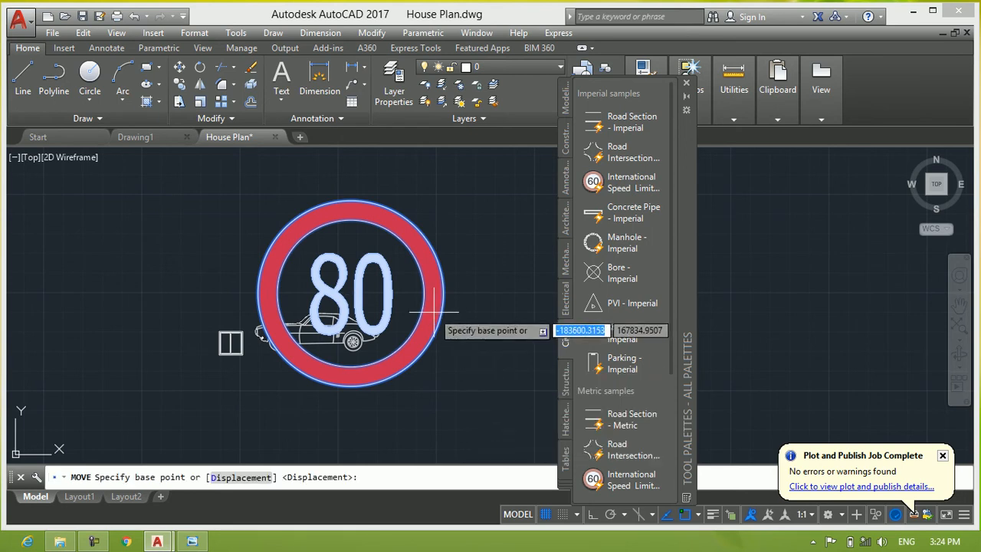
scroll(417, 294, down, 2)
middle_drag(404, 294, 291, 307)
click(307, 305)
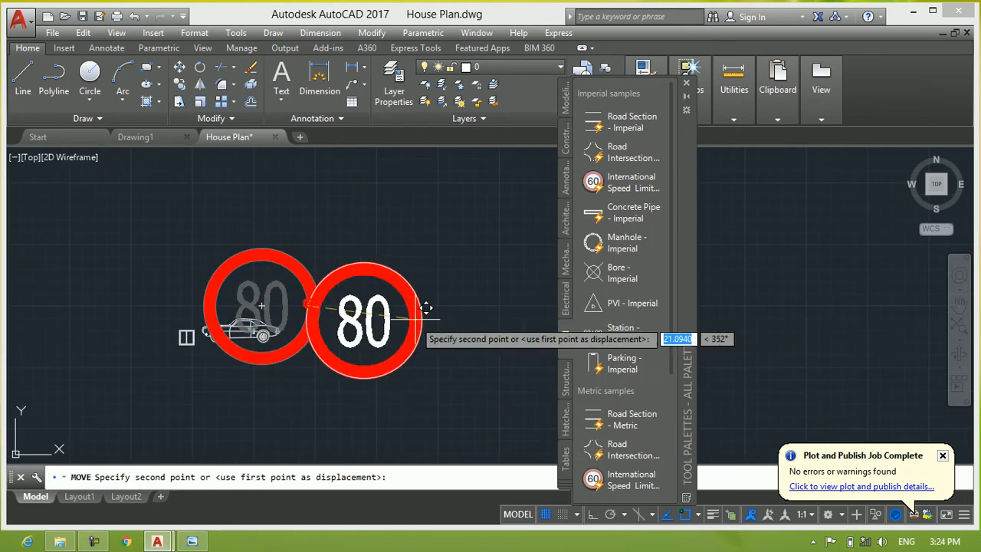
click(448, 316)
scroll(456, 308, up, 2)
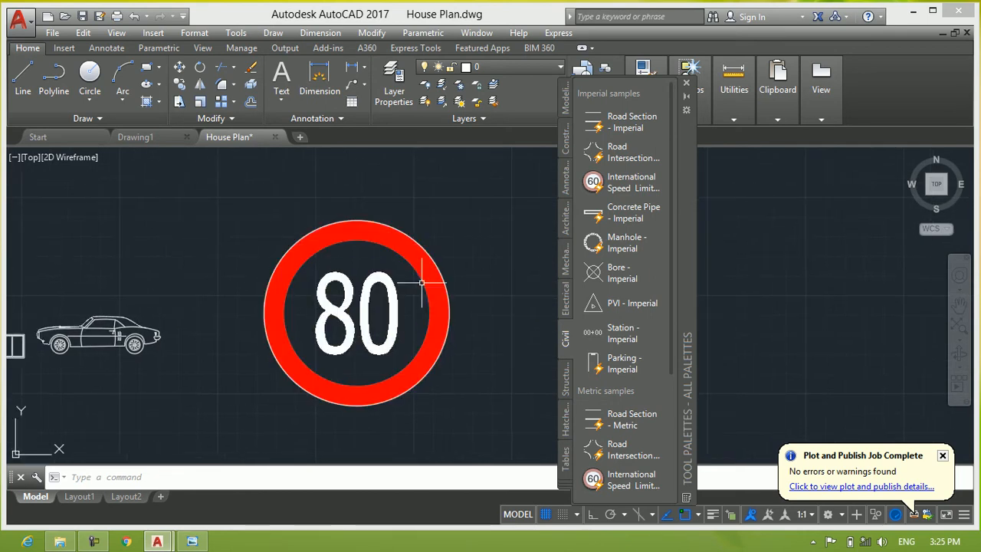
Open the speed limit sign's attribute for editing and set its text height to 20.
click(383, 285)
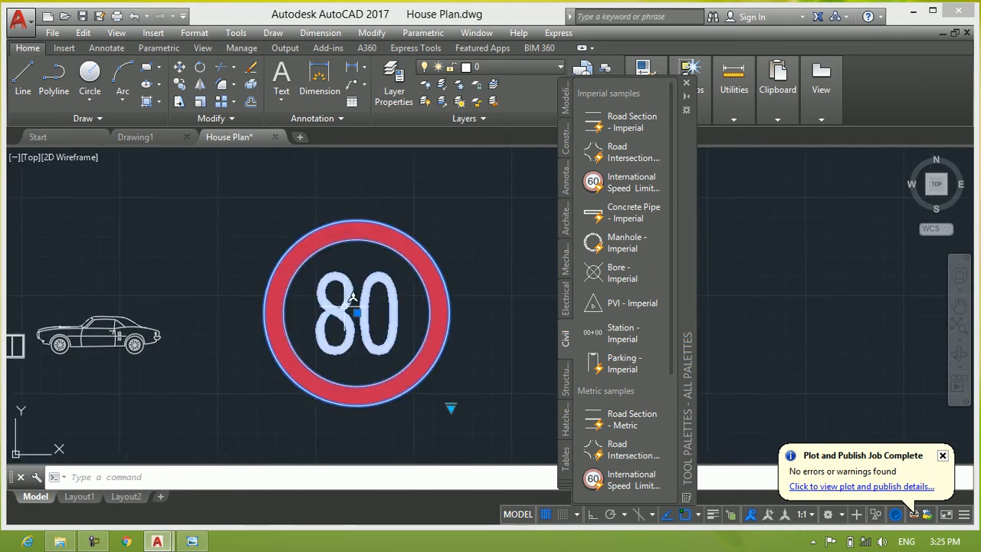
key(Escape)
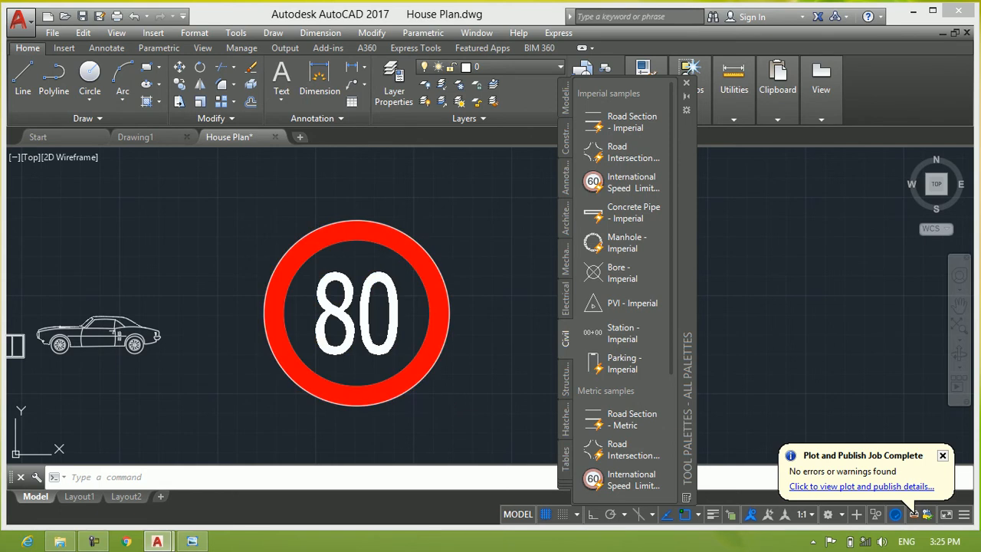
double_click(383, 268)
click(400, 223)
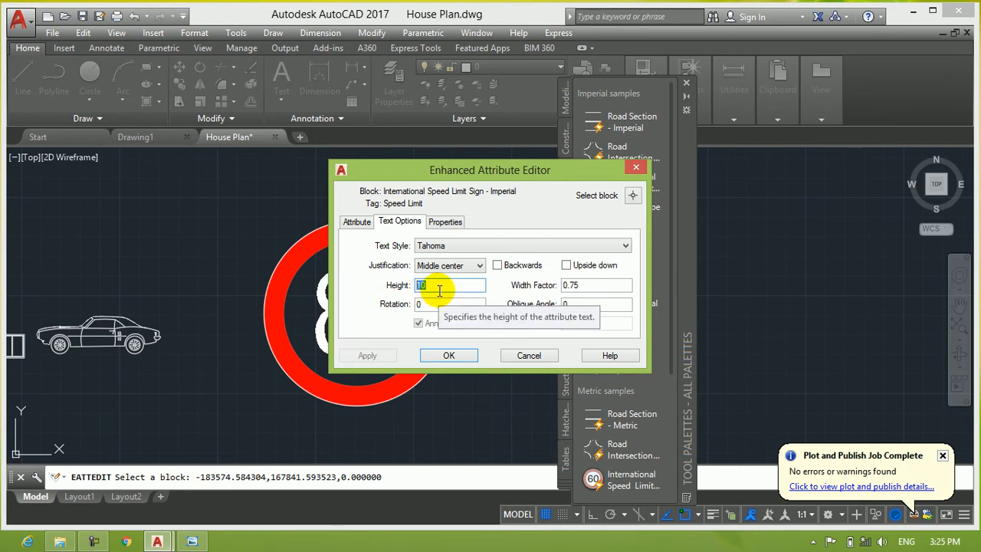
text(2)
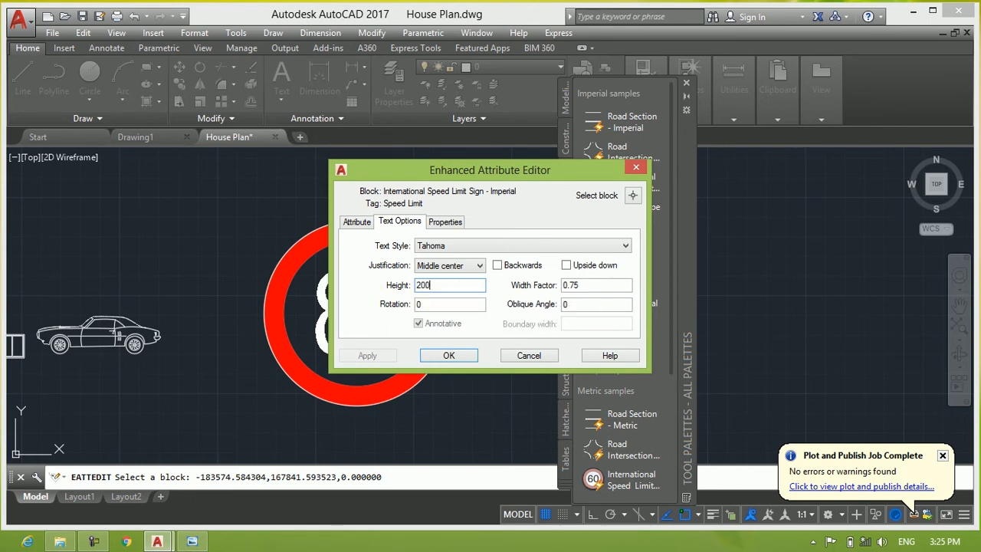
key(BackSpace)
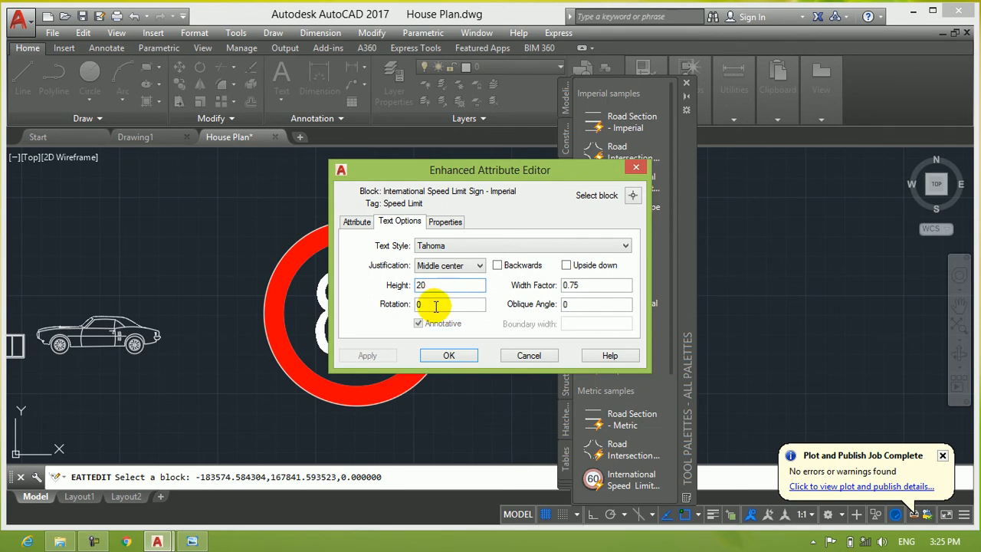
Move the attribute editor off the sign and set the attribute text's rotation to 30.
double_click(437, 303)
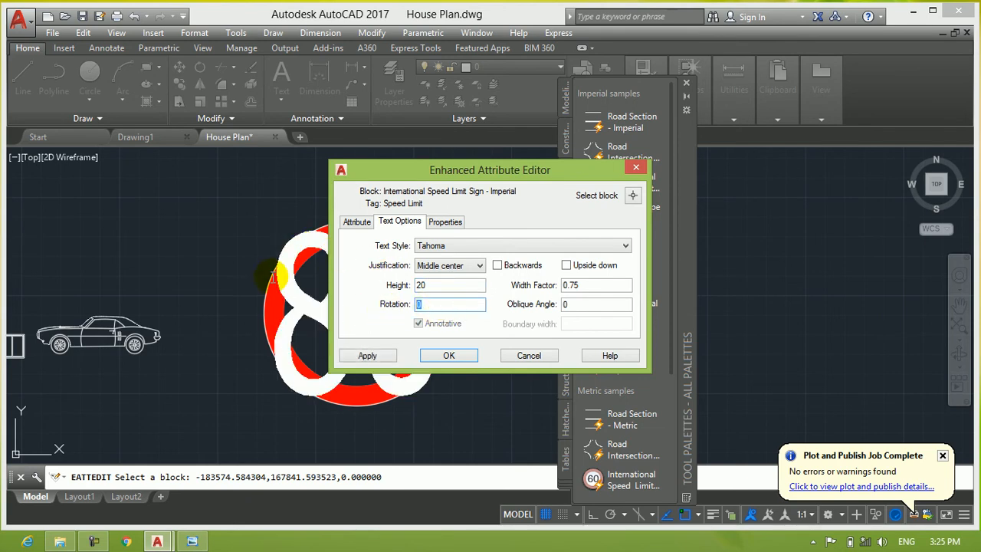
drag(464, 169, 604, 180)
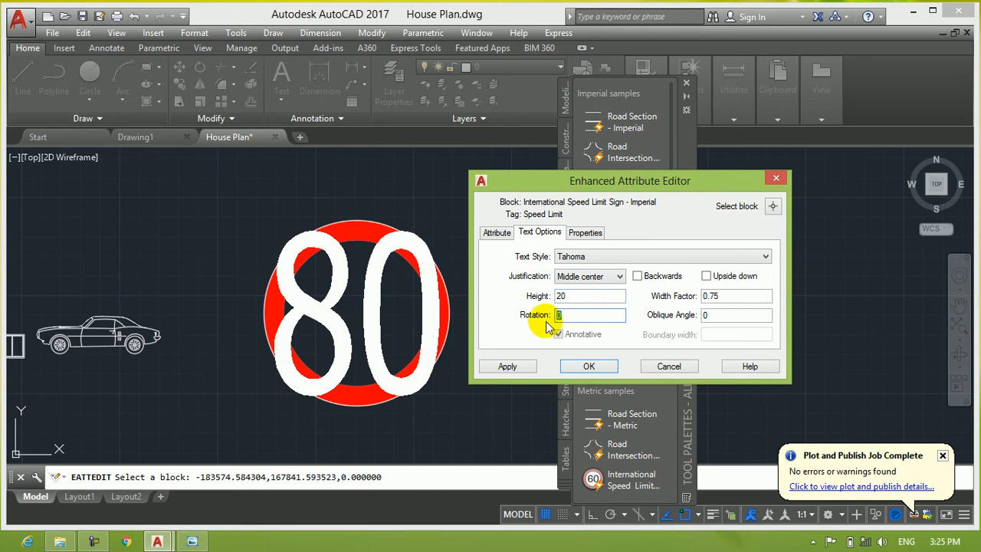
text(30)
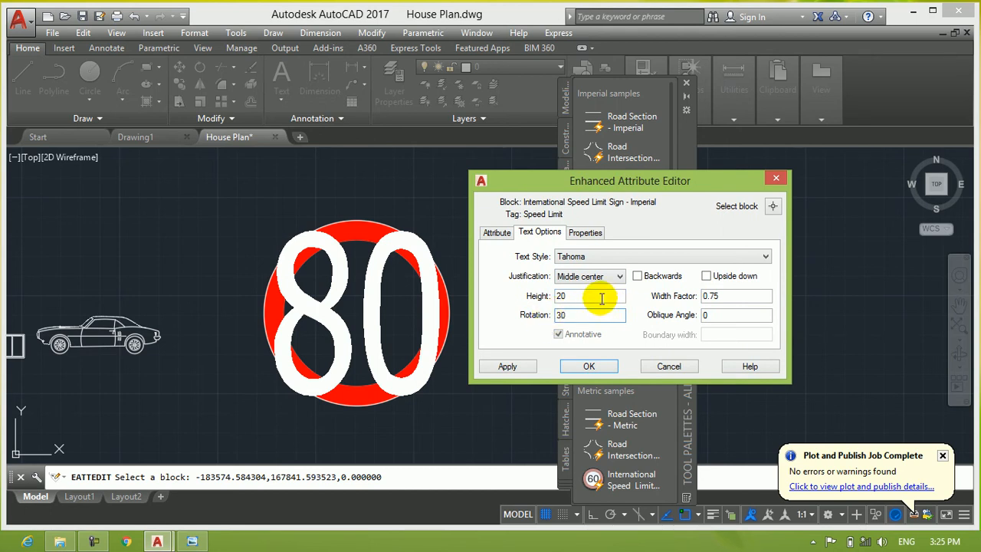
click(595, 296)
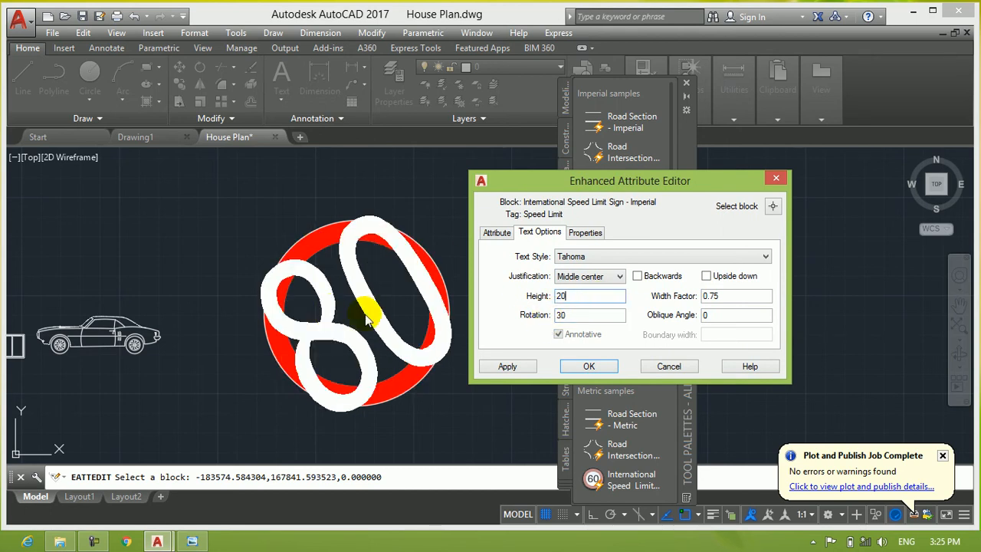
Set the attribute text's width factor to 2 and its oblique angle to 30.
drag(730, 296, 700, 300)
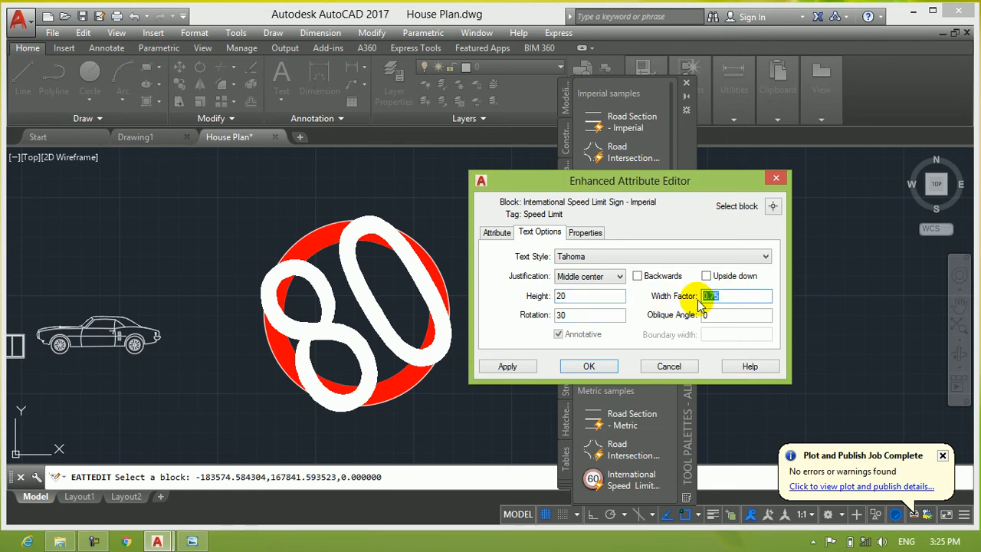
click(717, 315)
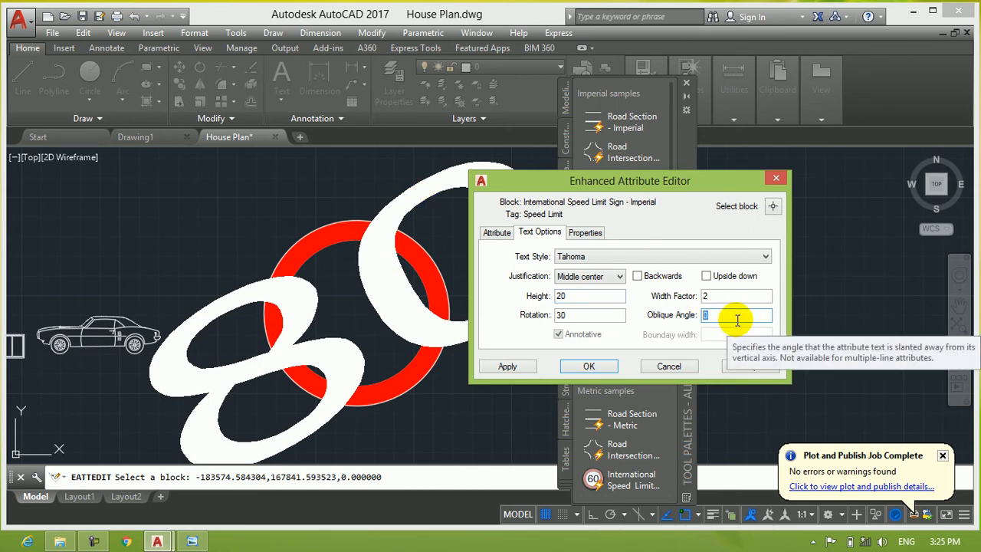
text(30)
click(734, 296)
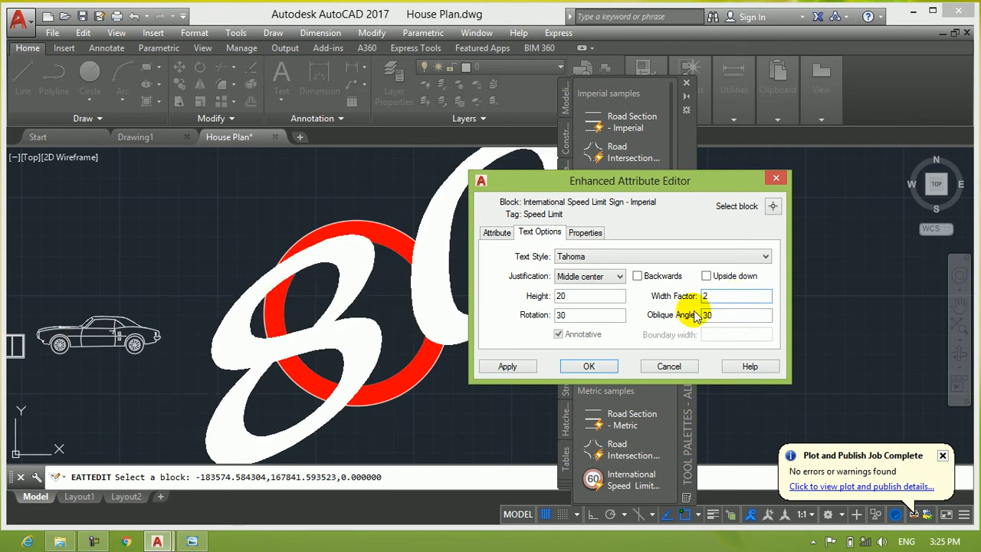
text(2)
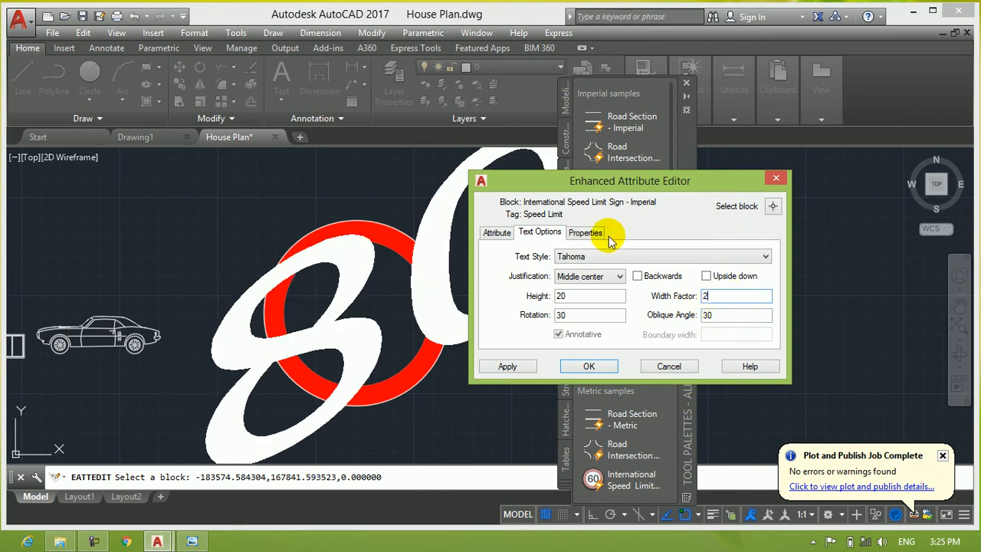
Set the speed limit attribute's color to Yellow and accept the attribute changes.
click(584, 232)
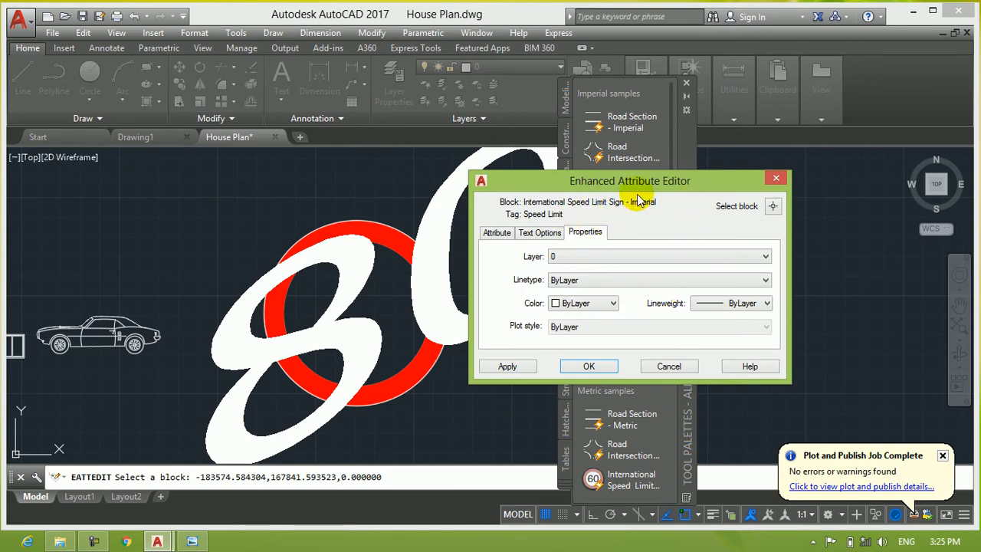
click(582, 280)
click(600, 280)
click(603, 302)
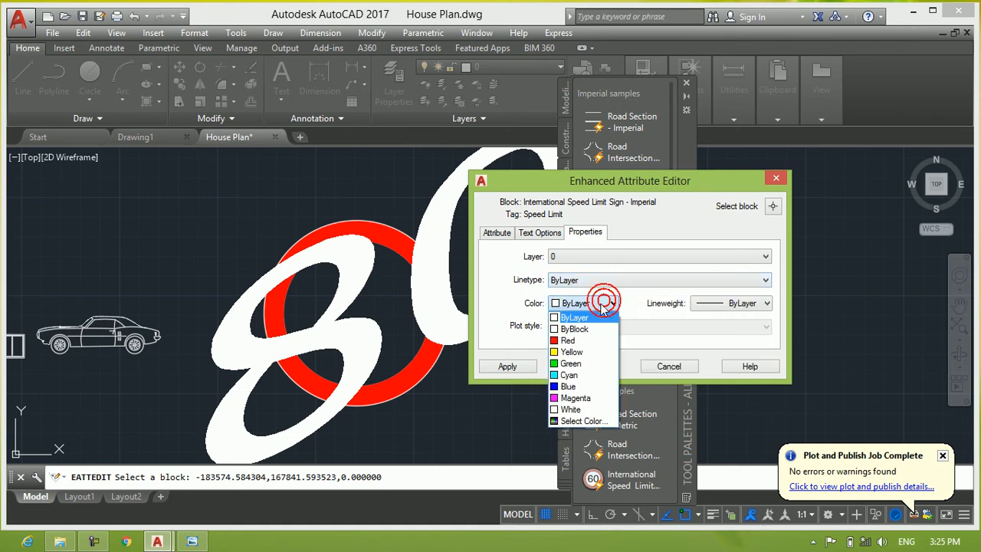
click(578, 341)
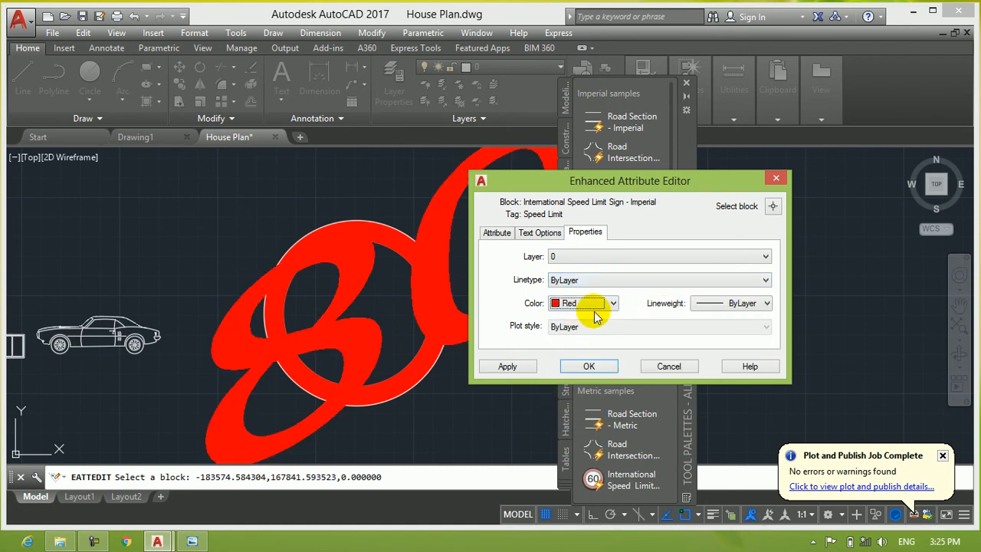
click(597, 304)
click(575, 352)
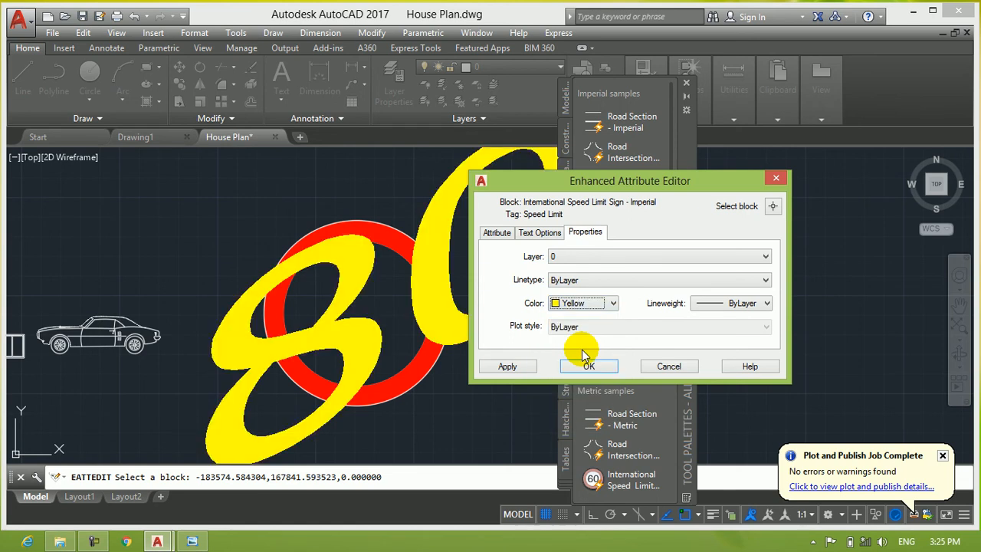
click(740, 303)
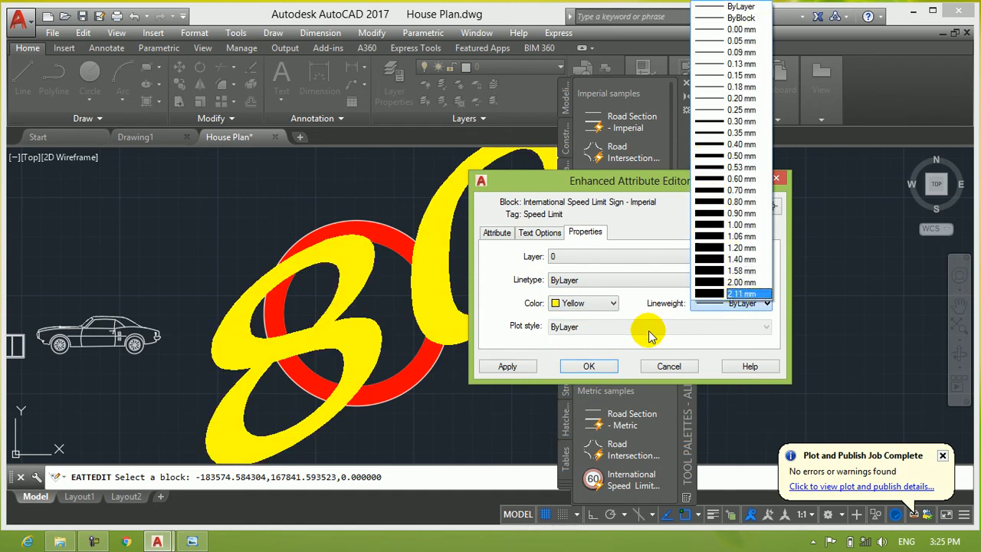
click(637, 190)
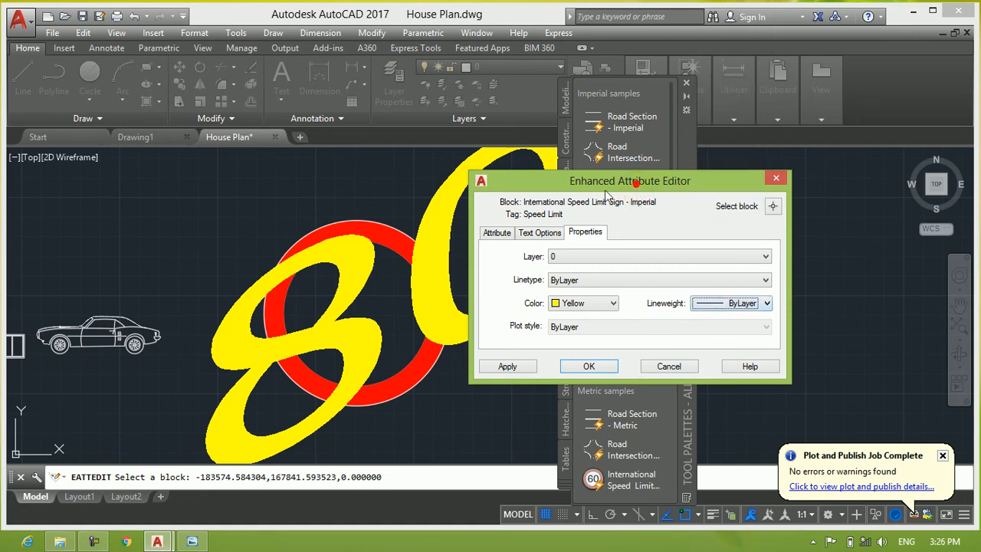
click(590, 367)
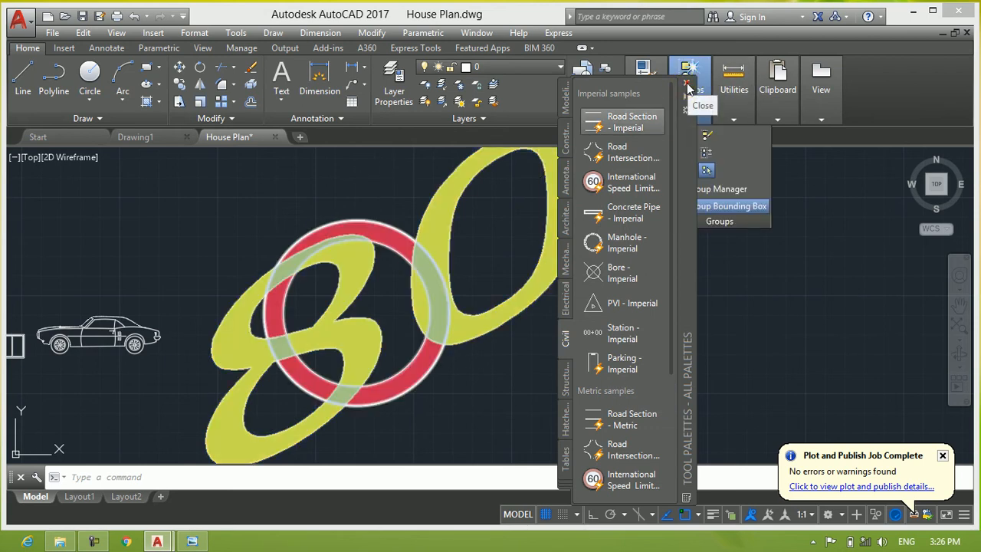
Close the Tool Palettes and clear the selection of the speed limit sign.
click(688, 86)
click(686, 262)
click(553, 368)
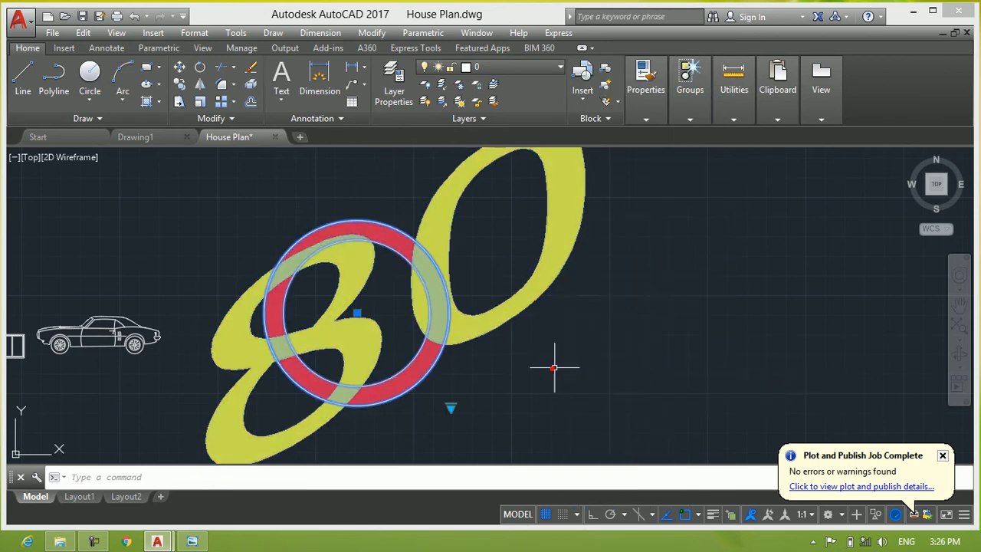
scroll(553, 368, down, 4)
click(600, 236)
click(540, 345)
key(Escape)
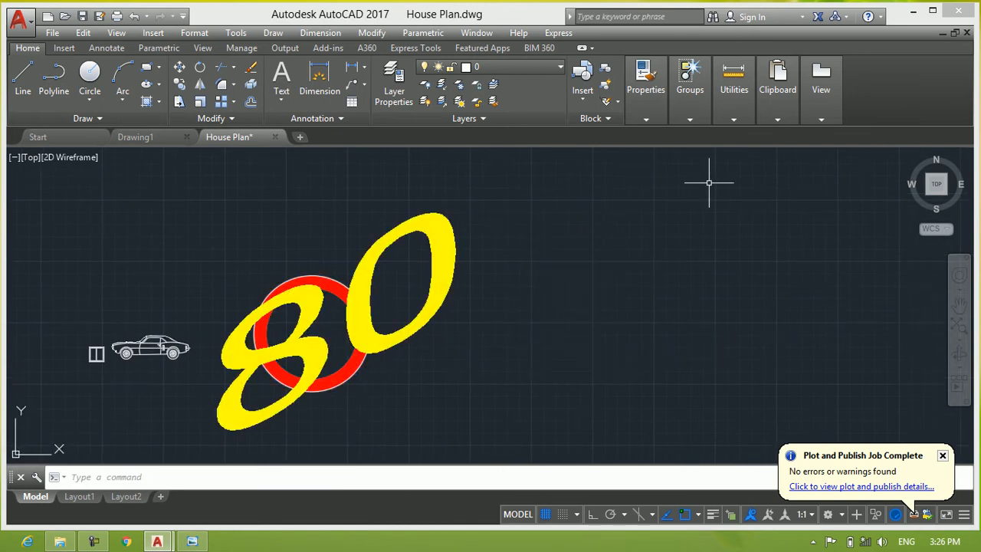
right_click(650, 46)
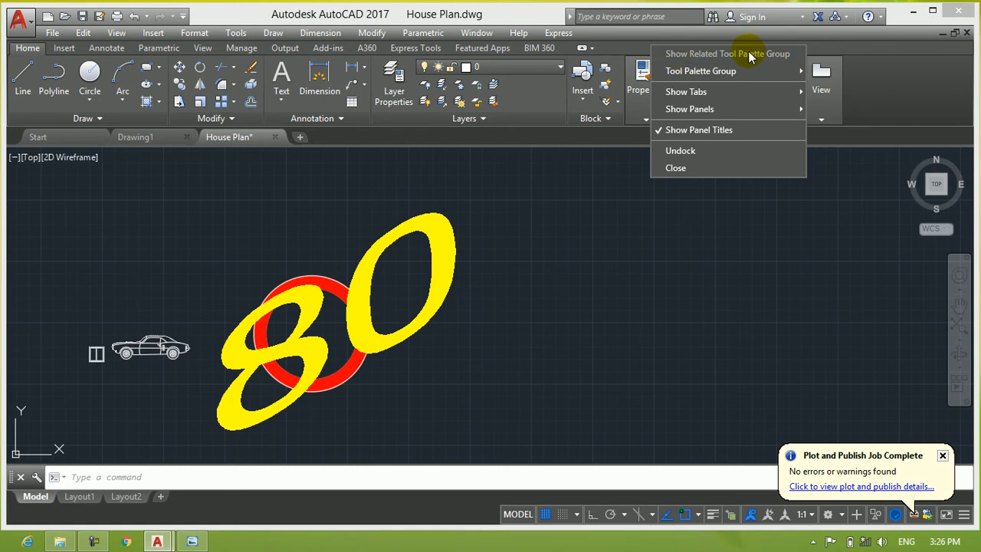
mouse_move(709, 72)
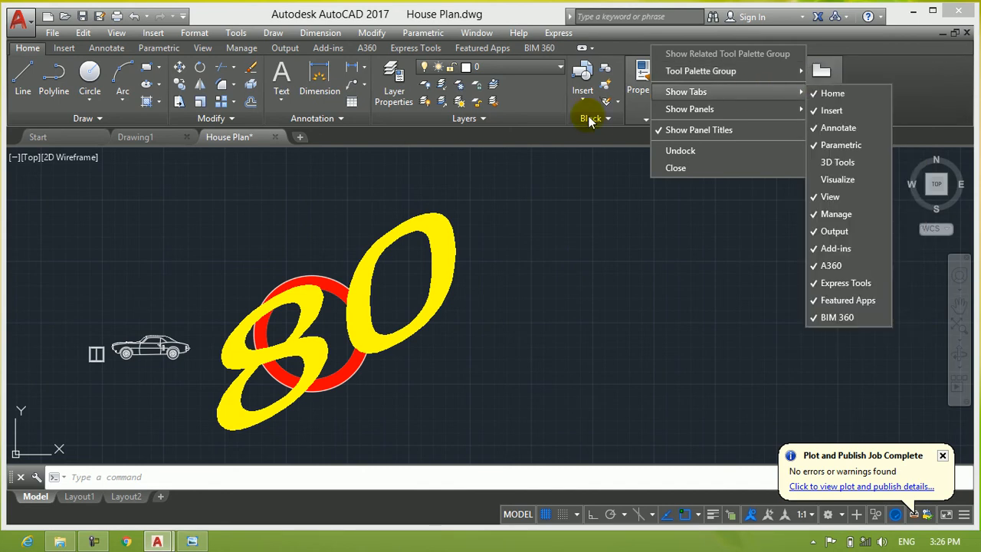
click(95, 542)
click(95, 541)
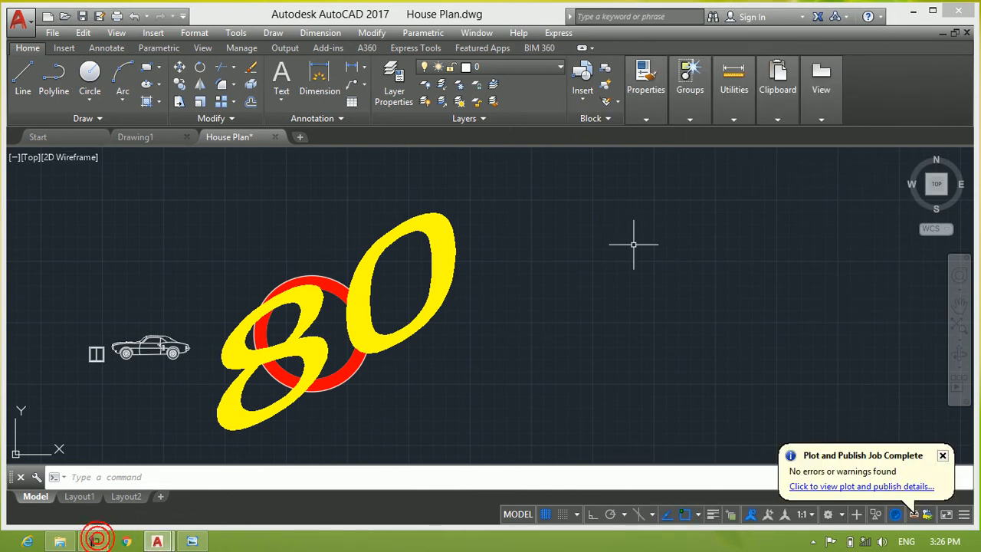
Hide the Home and Insert tabs from the ribbon.
right_click(764, 49)
mouse_move(803, 92)
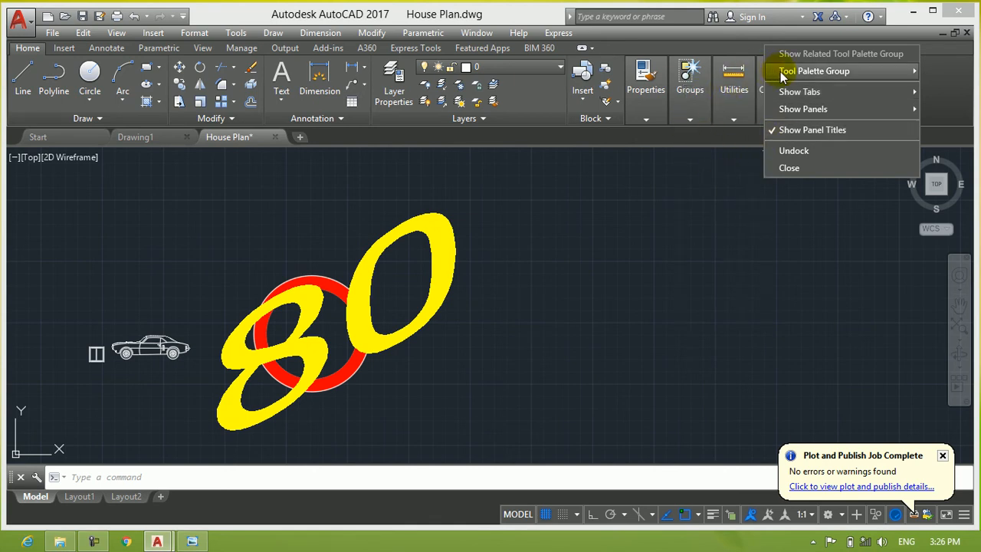
mouse_move(789, 90)
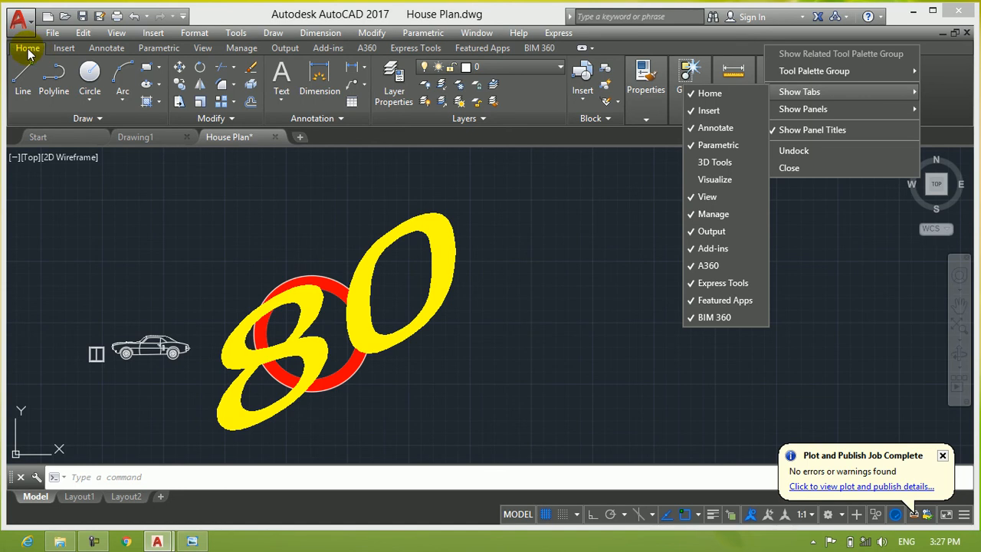
click(705, 94)
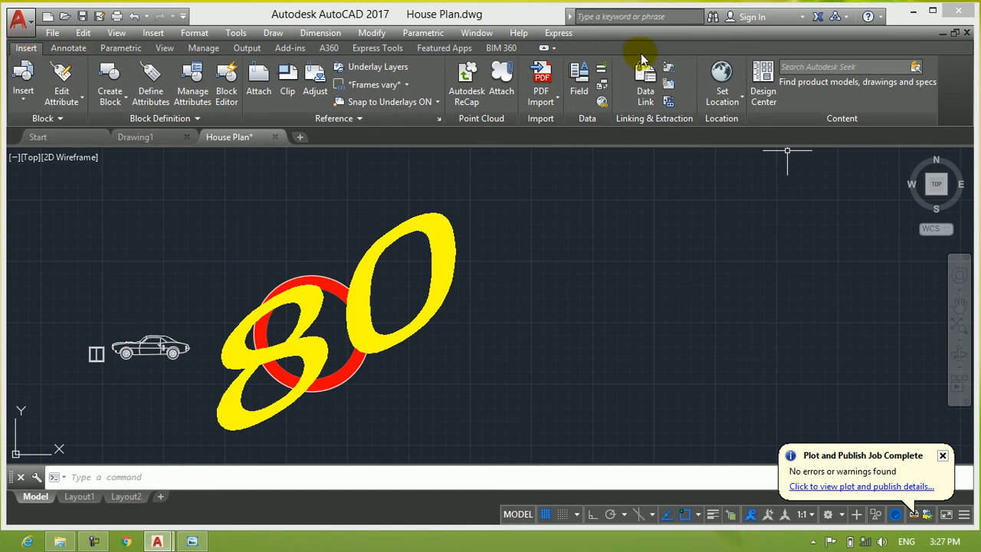
right_click(673, 47)
mouse_move(694, 95)
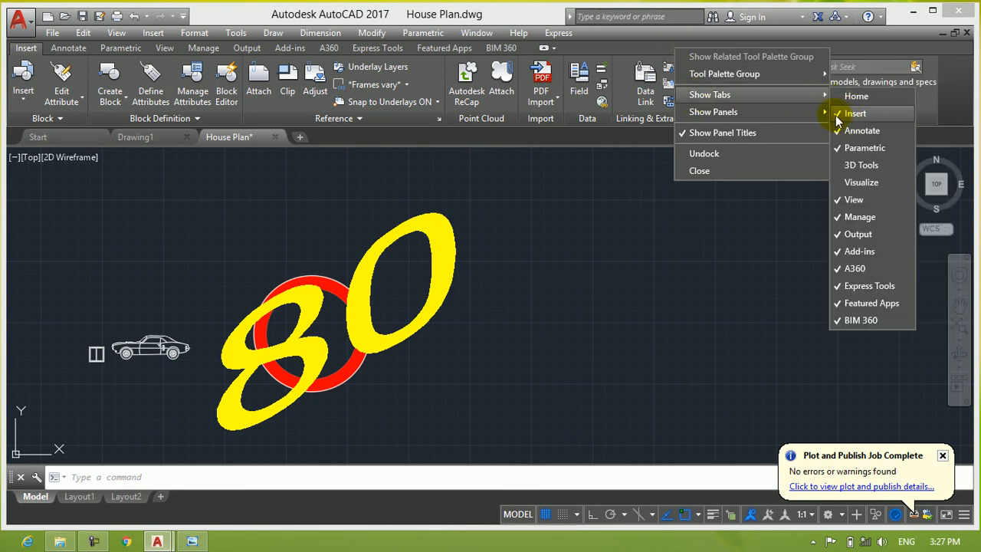
click(839, 115)
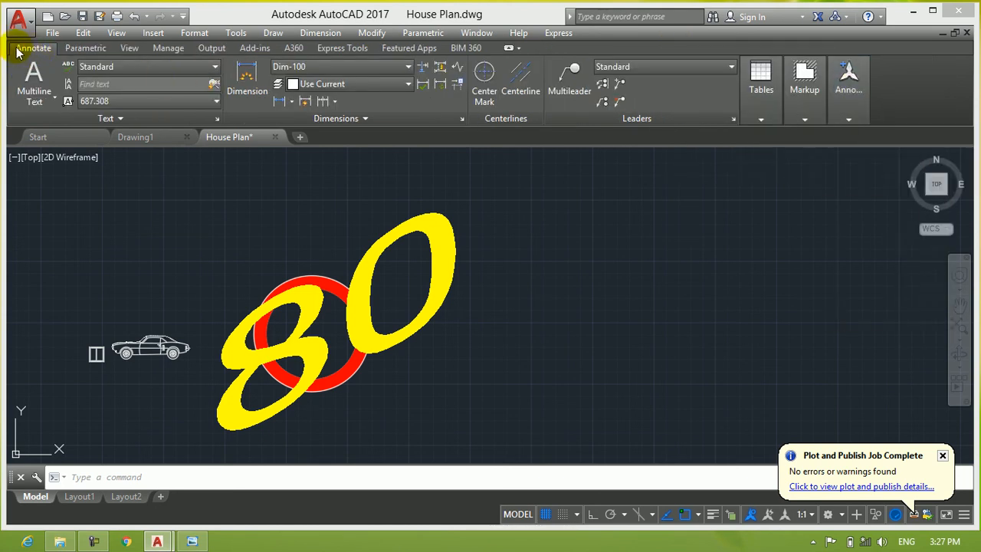
Restore the Insert and Home tabs on the ribbon.
right_click(658, 48)
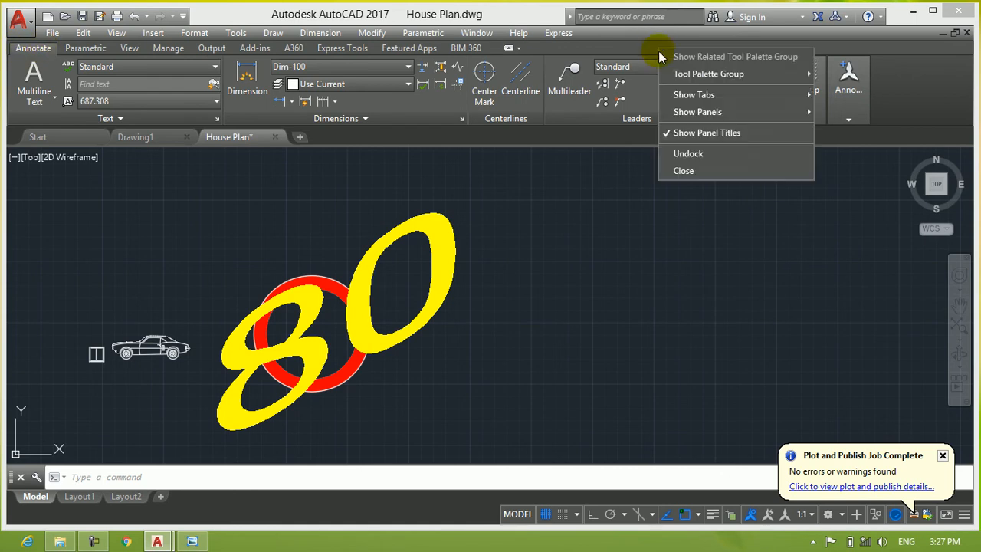
mouse_move(700, 92)
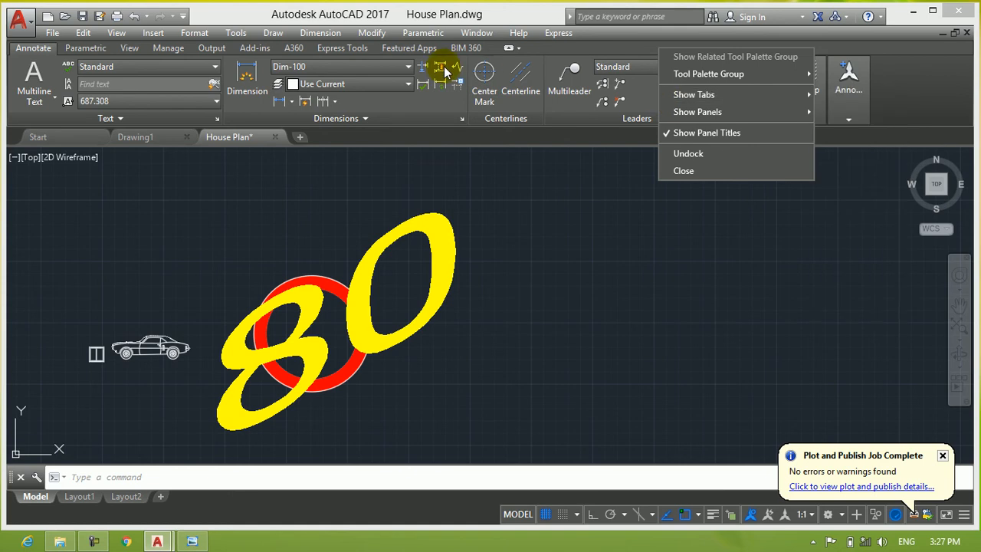
mouse_move(755, 94)
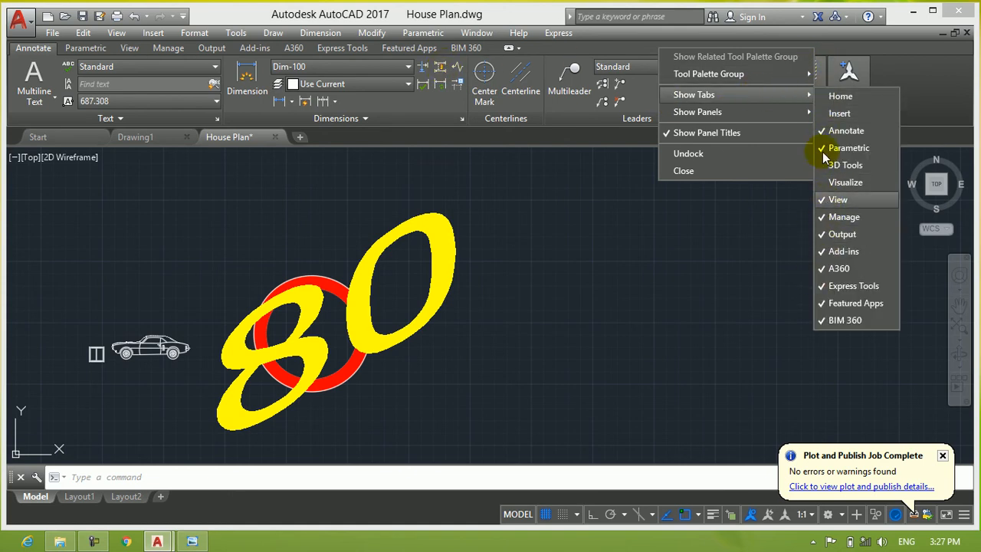
click(833, 114)
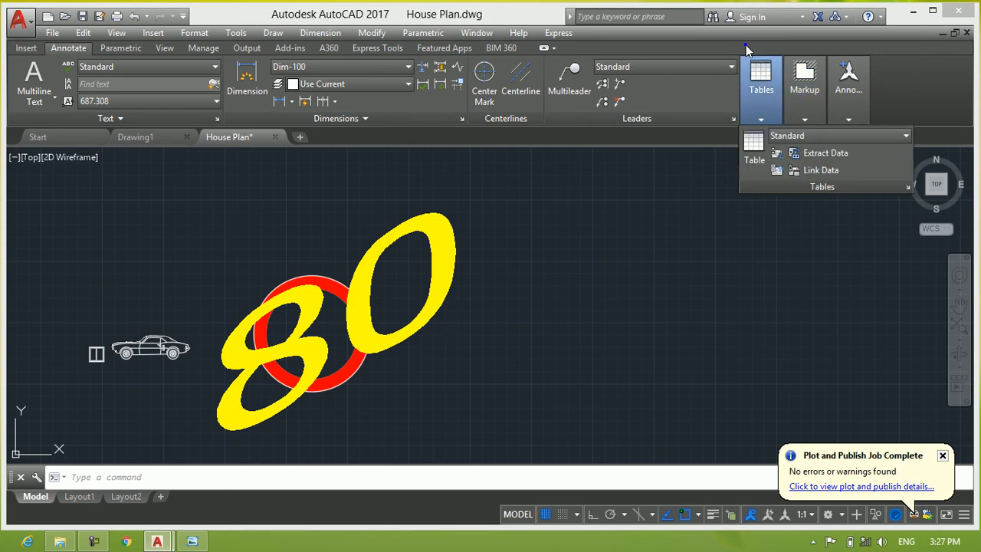
right_click(747, 45)
mouse_move(756, 93)
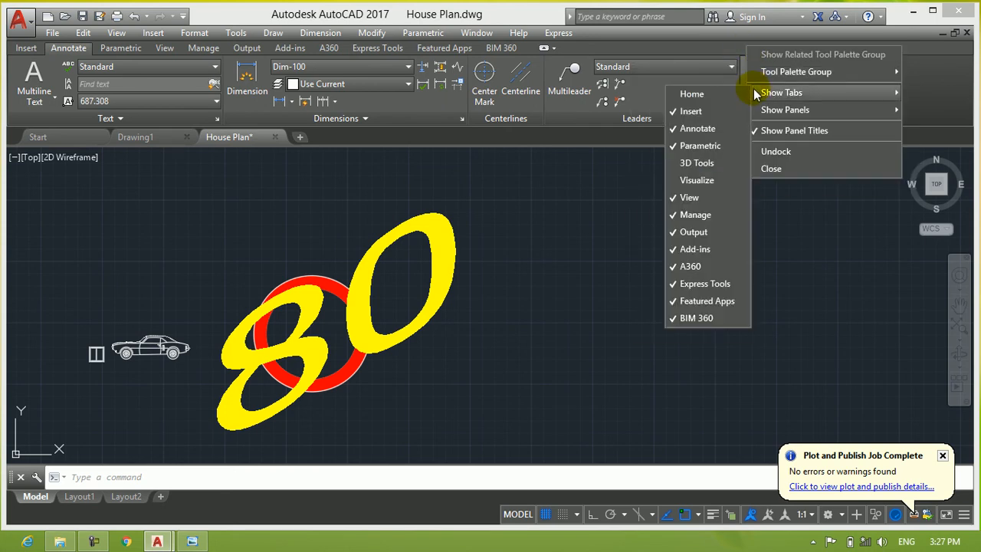
click(675, 95)
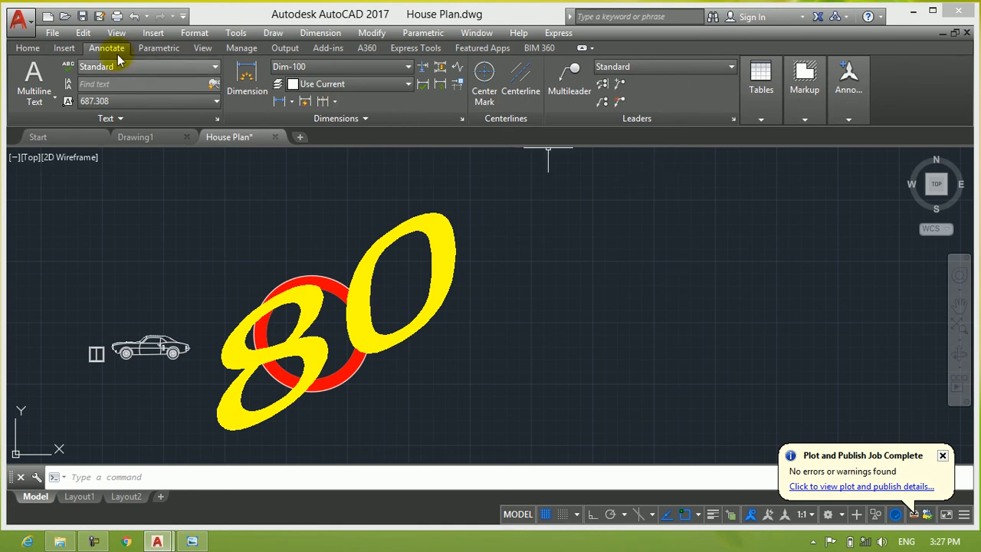
Add the 3D Tools tab to the ribbon and display its tools.
right_click(708, 45)
mouse_move(733, 100)
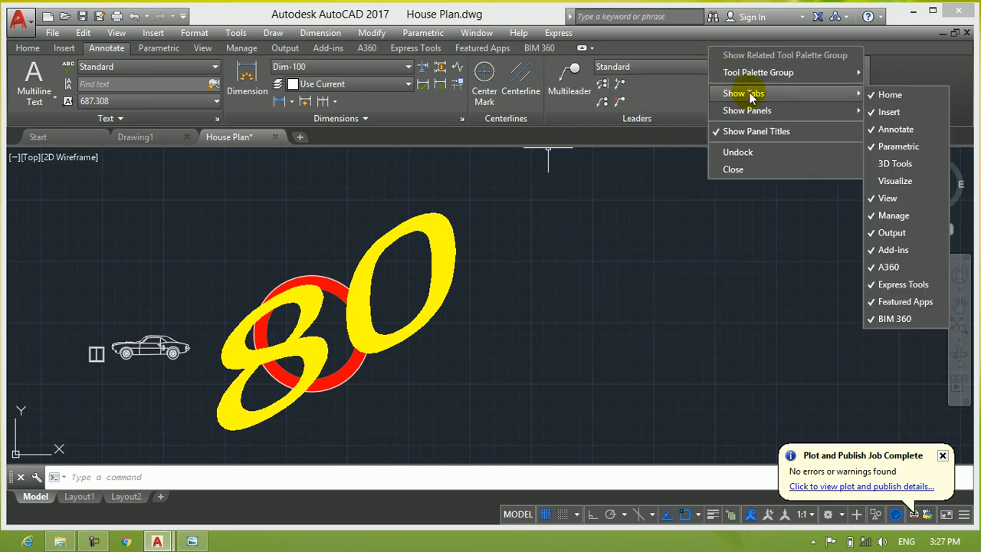
click(872, 164)
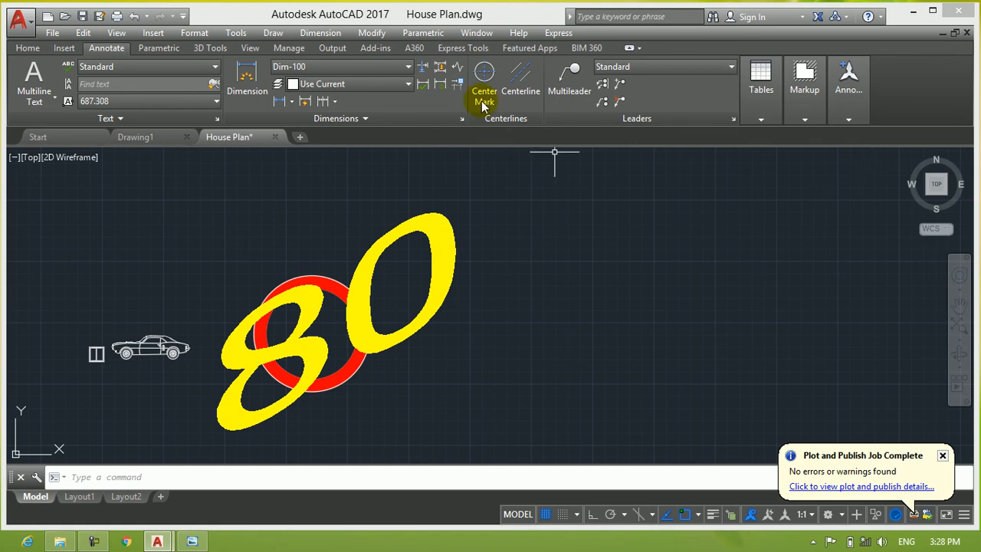
click(210, 48)
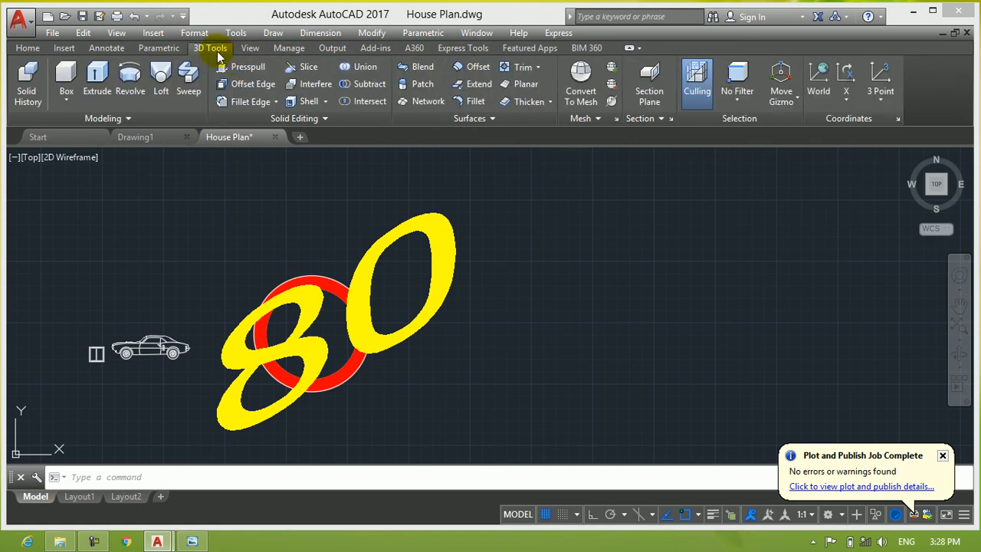
Remove the 3D Tools tab from the ribbon.
right_click(692, 49)
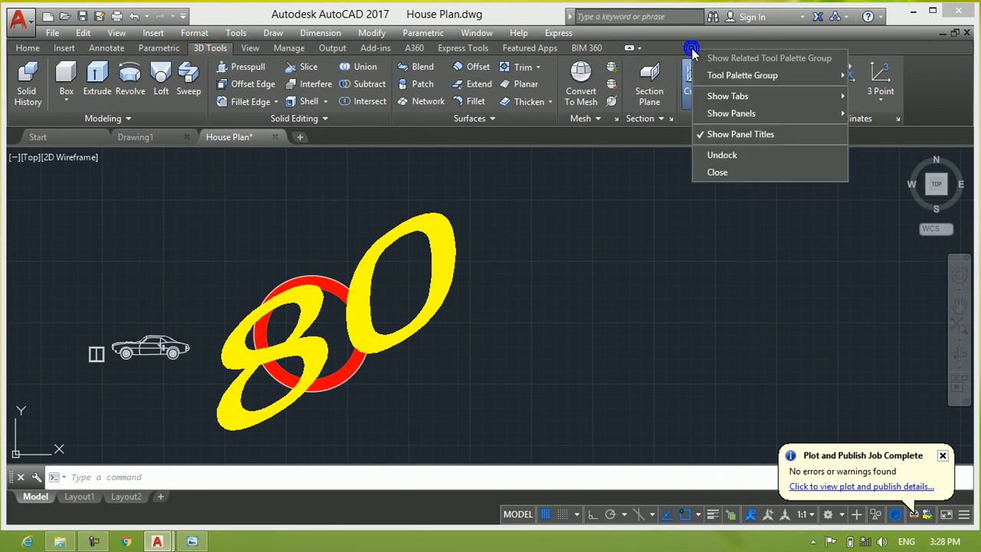
mouse_move(740, 99)
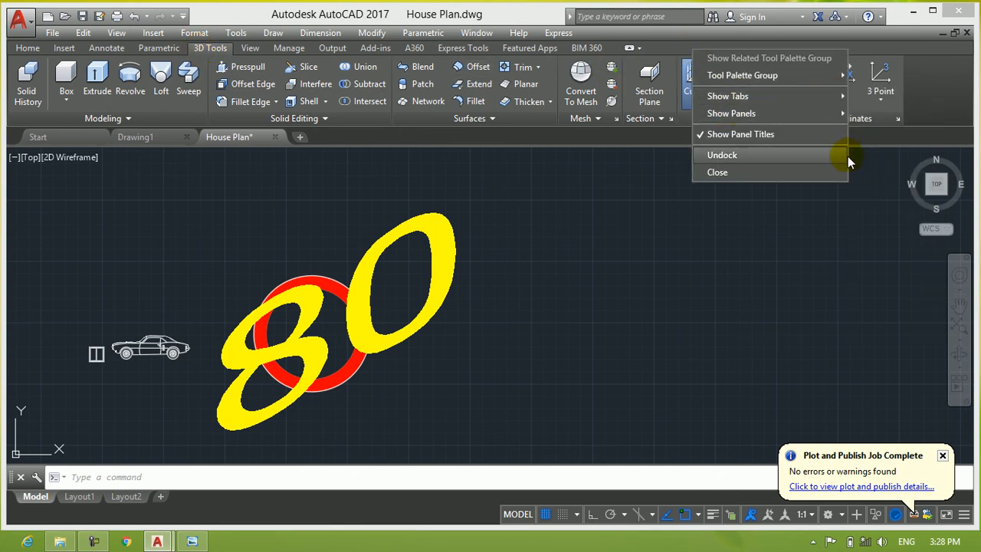
mouse_move(844, 113)
mouse_move(842, 95)
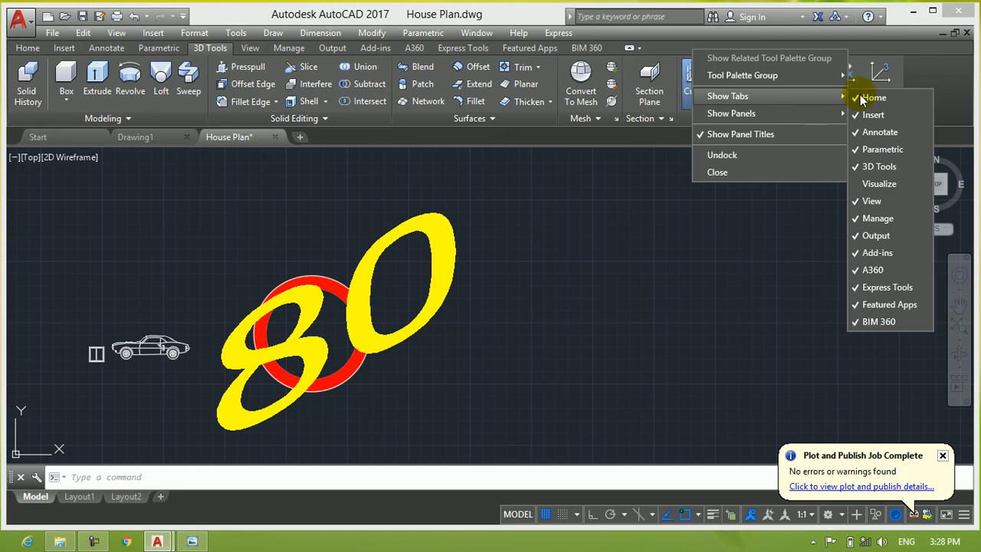
click(856, 167)
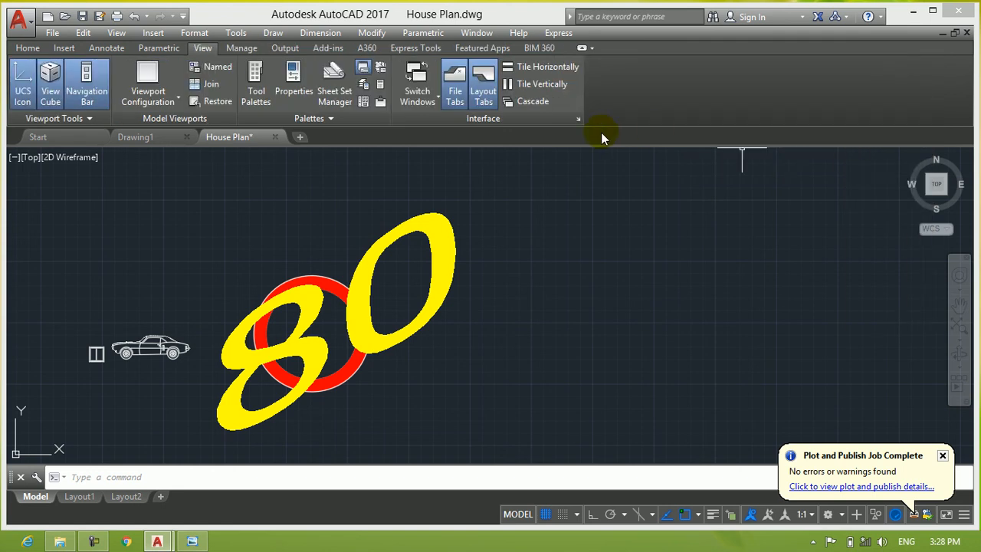
Display the Home tab's tools and view the list of panels available on it.
click(28, 47)
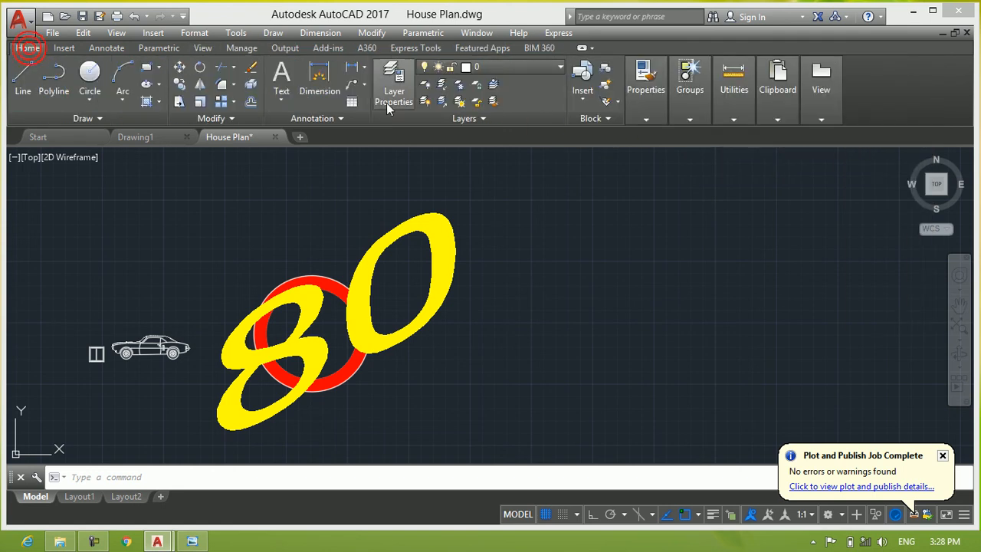
click(689, 84)
right_click(708, 48)
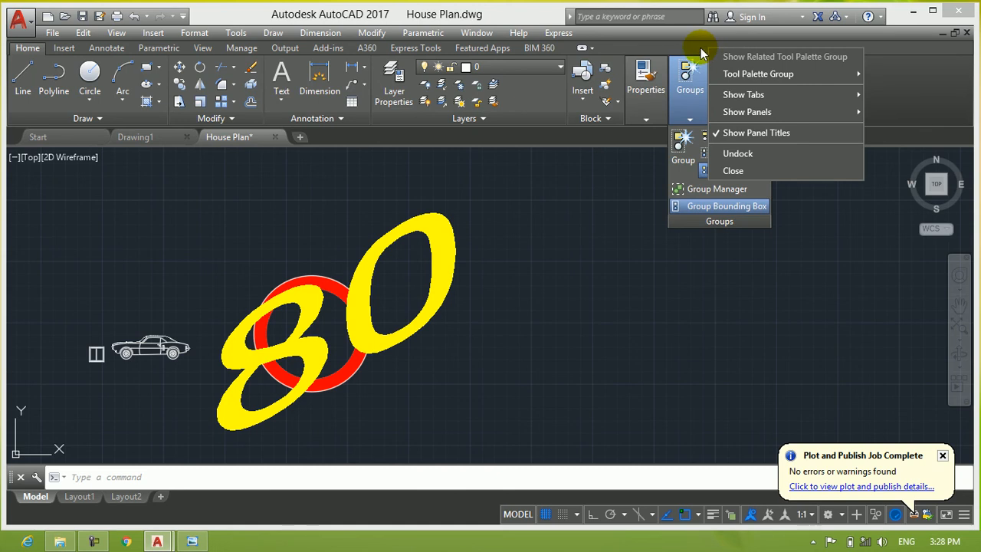
mouse_move(763, 113)
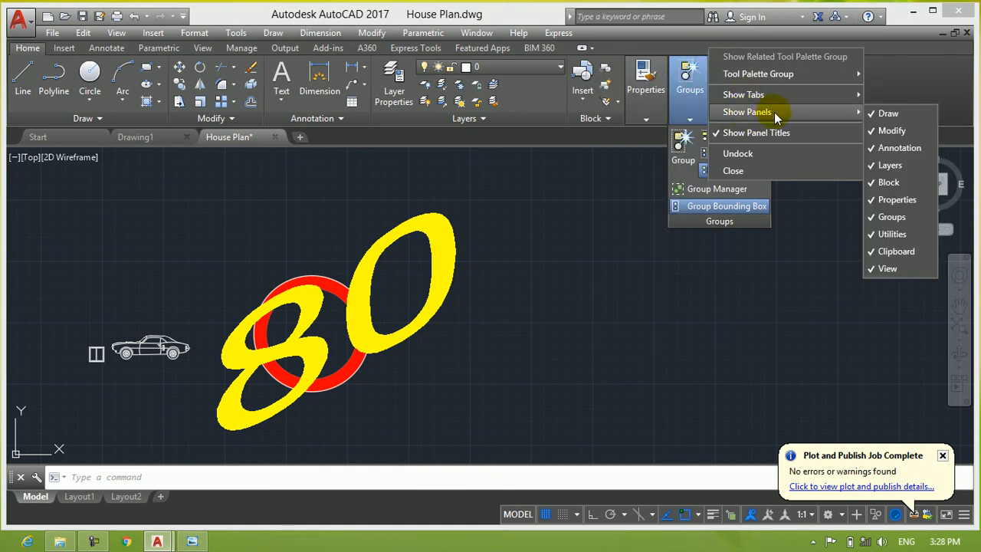
click(322, 197)
click(222, 211)
click(331, 191)
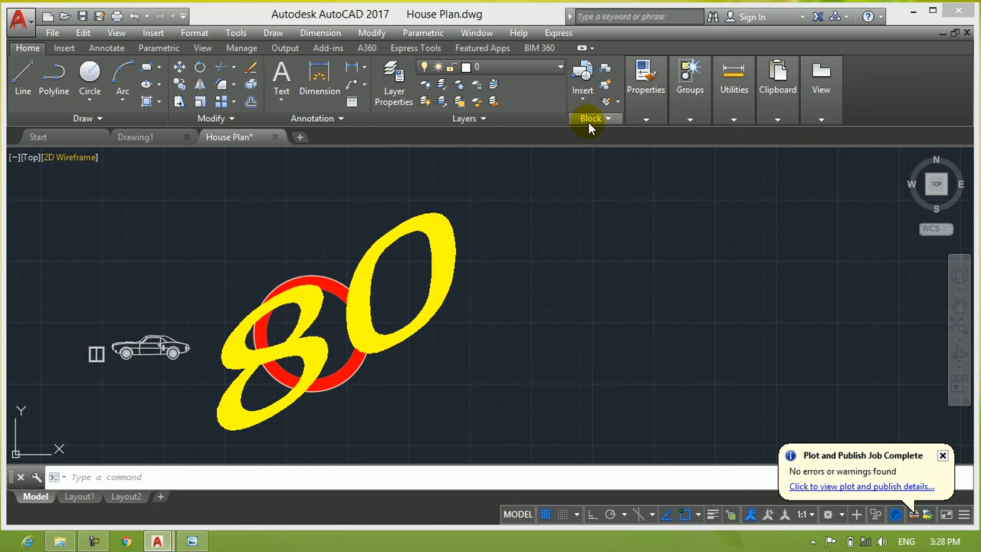
Hide the Draw and Modify panels from the Home tab.
right_click(737, 51)
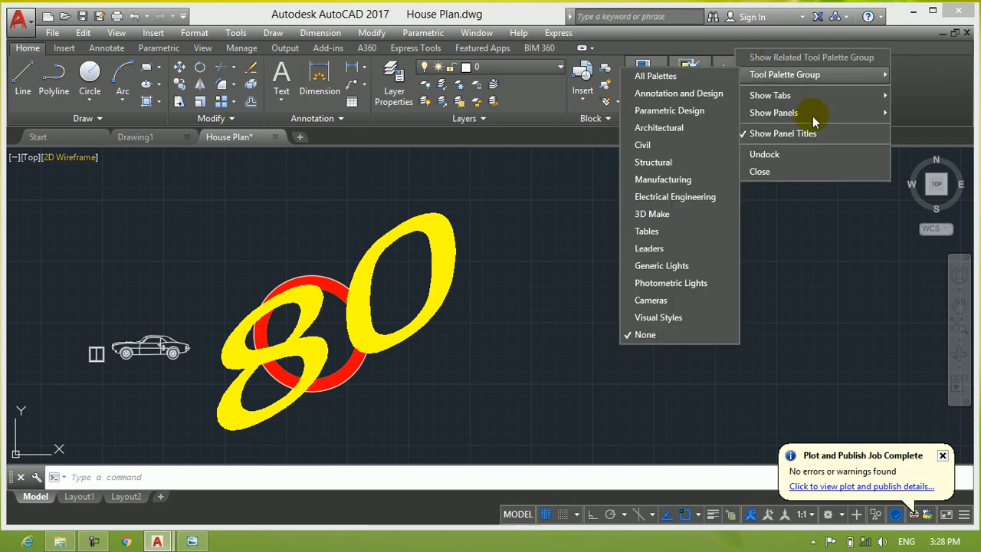
mouse_move(783, 117)
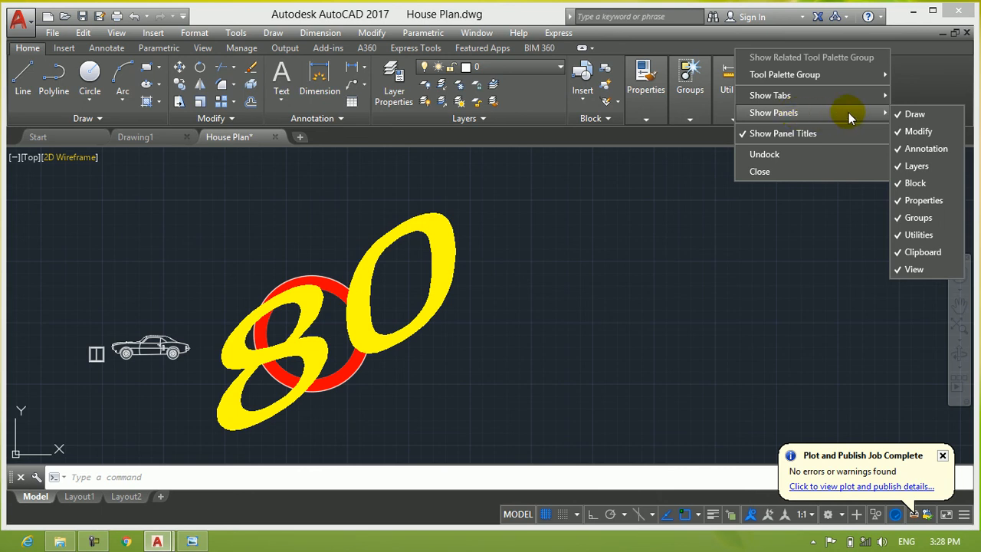
click(897, 115)
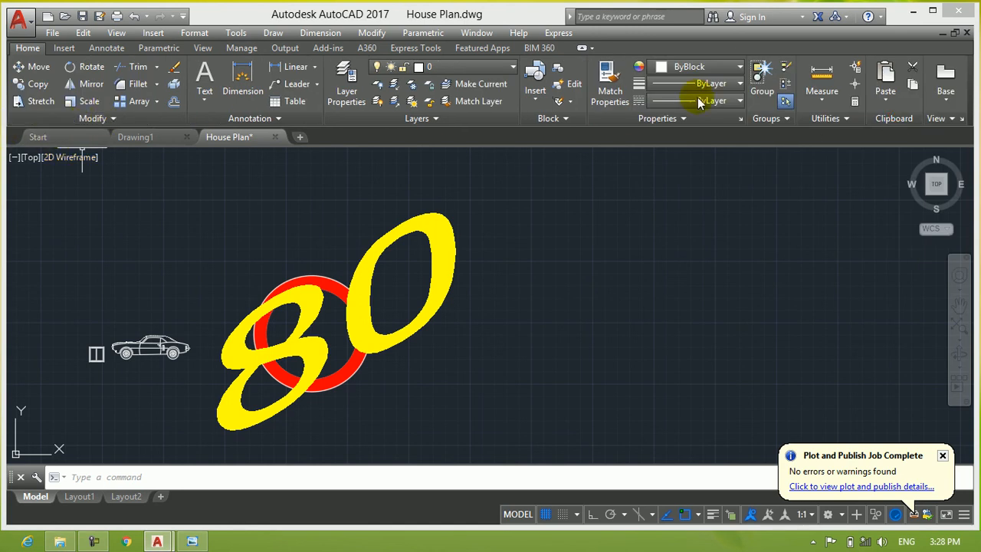
right_click(717, 53)
mouse_move(735, 114)
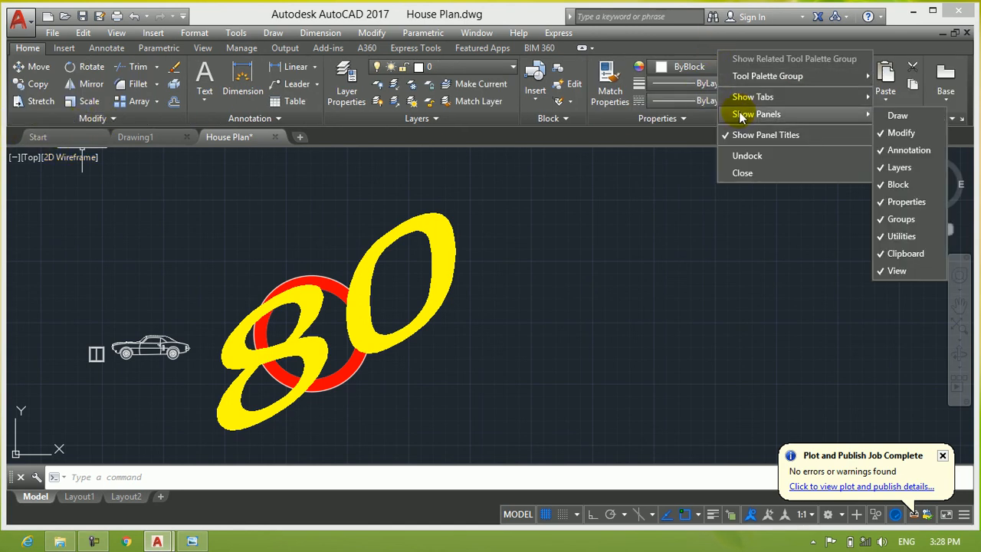
click(889, 133)
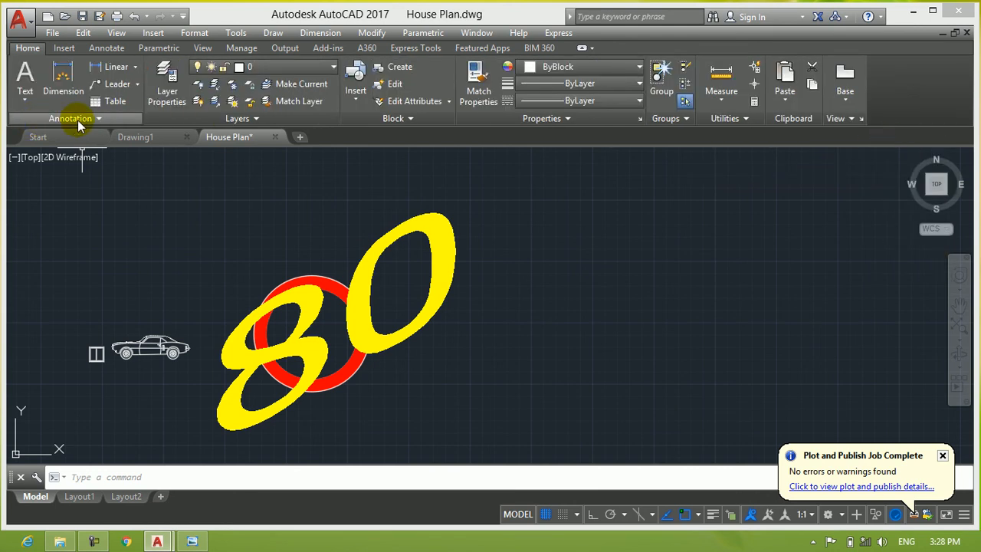
click(687, 198)
click(574, 349)
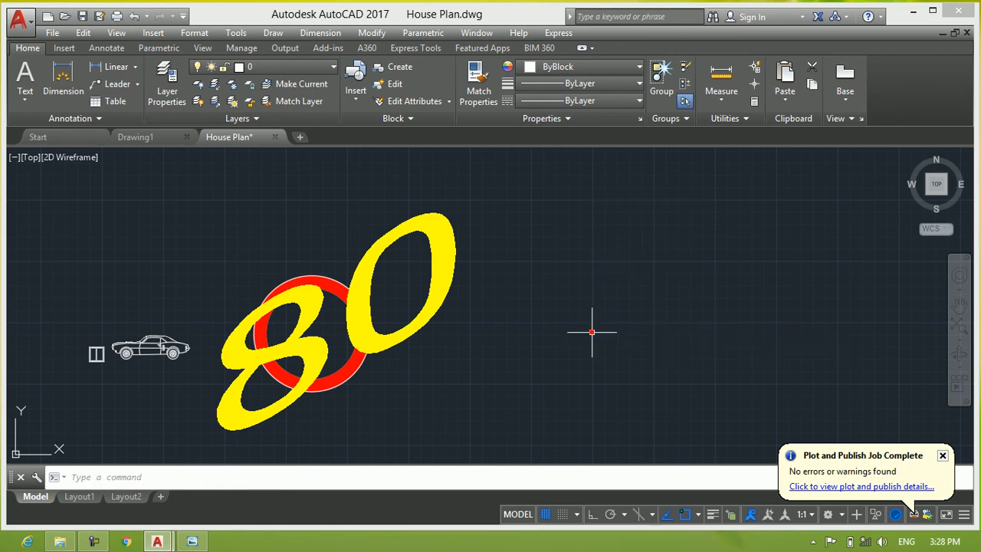
Restore the Draw and Modify panels on the Home tab.
right_click(714, 54)
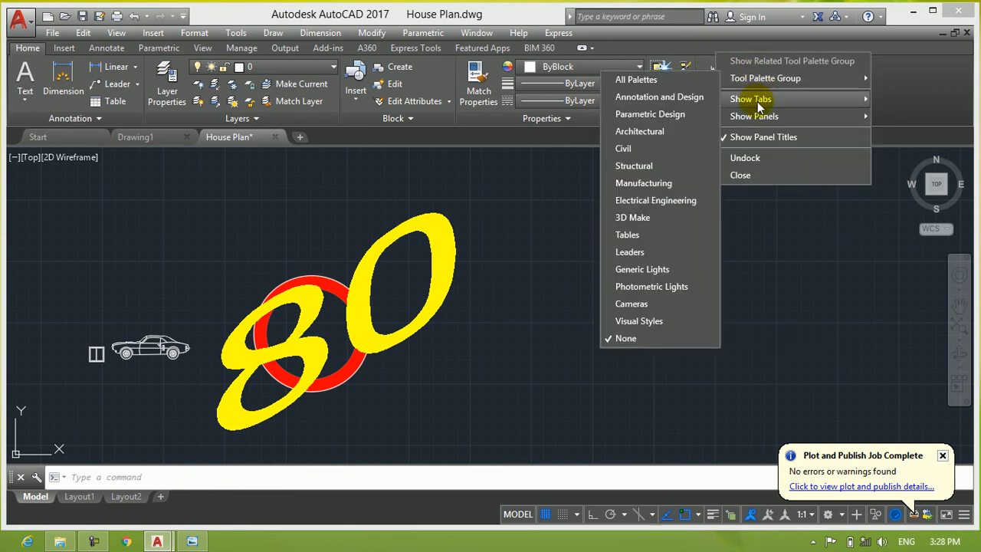
click(894, 118)
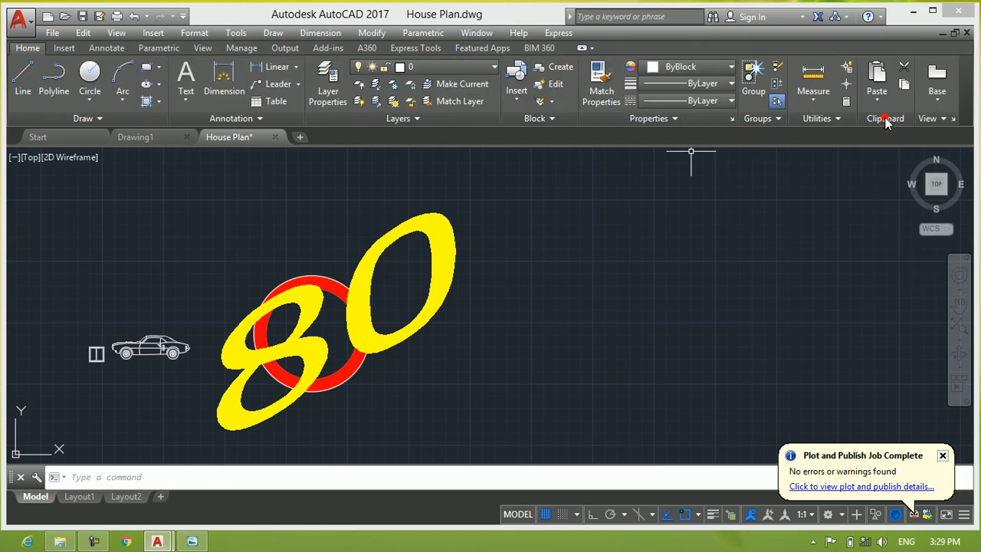
right_click(668, 44)
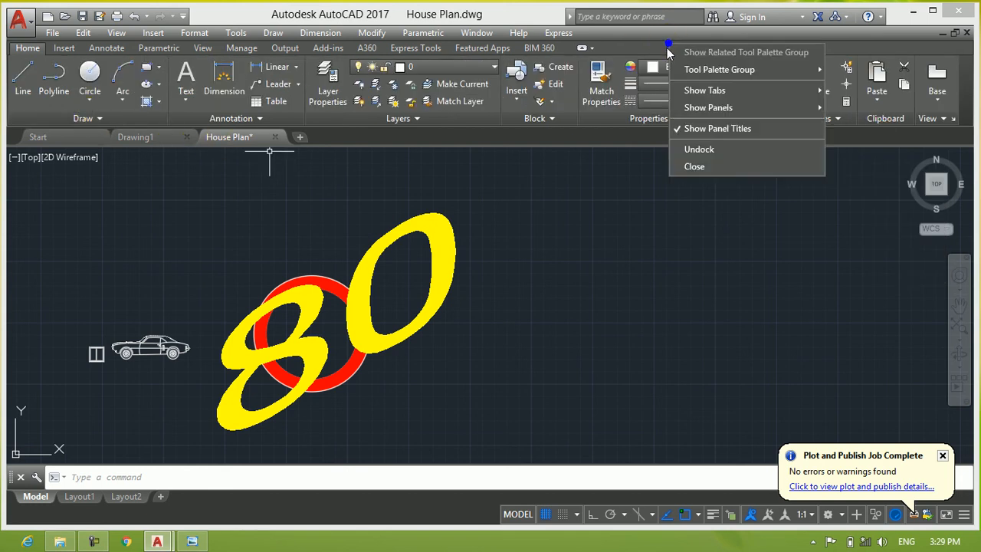
mouse_move(733, 93)
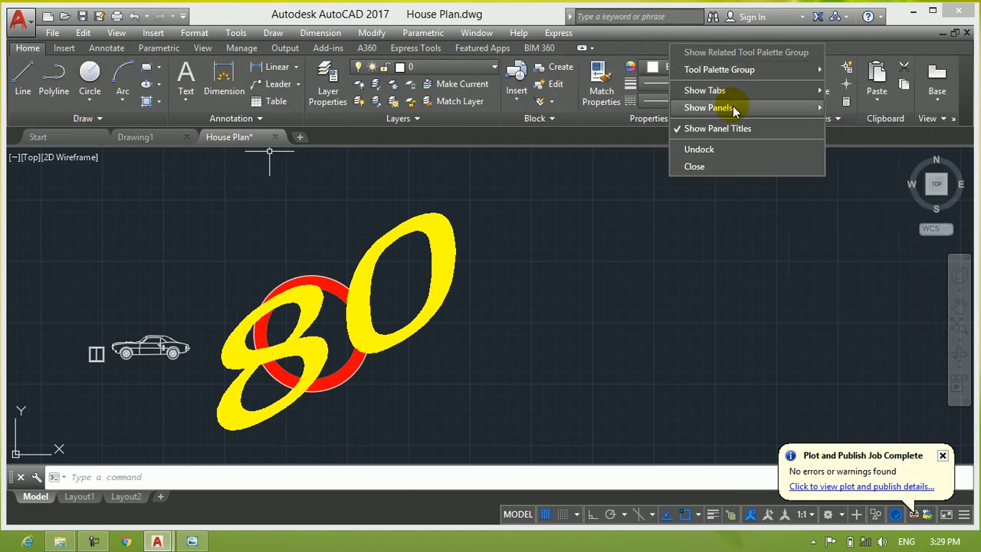
click(849, 127)
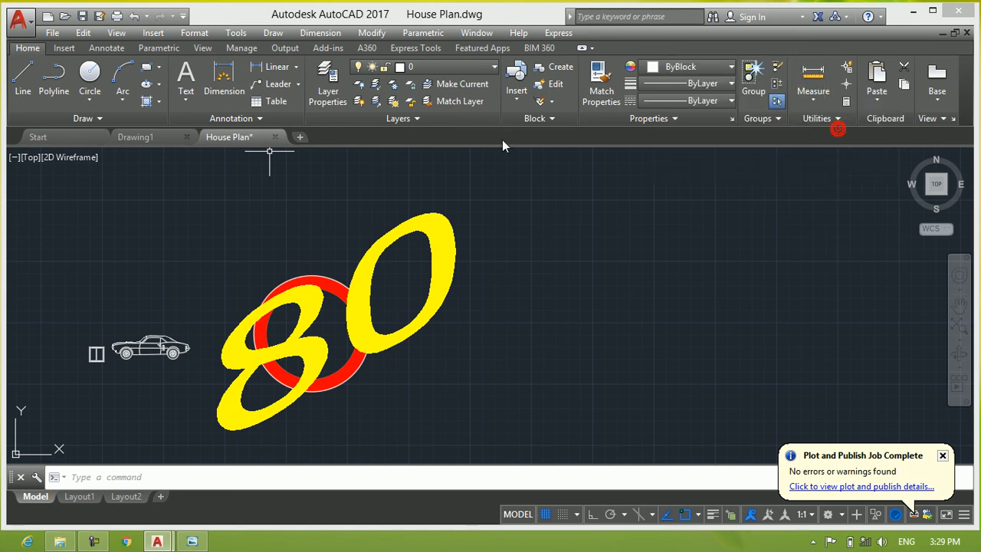
click(594, 218)
click(547, 361)
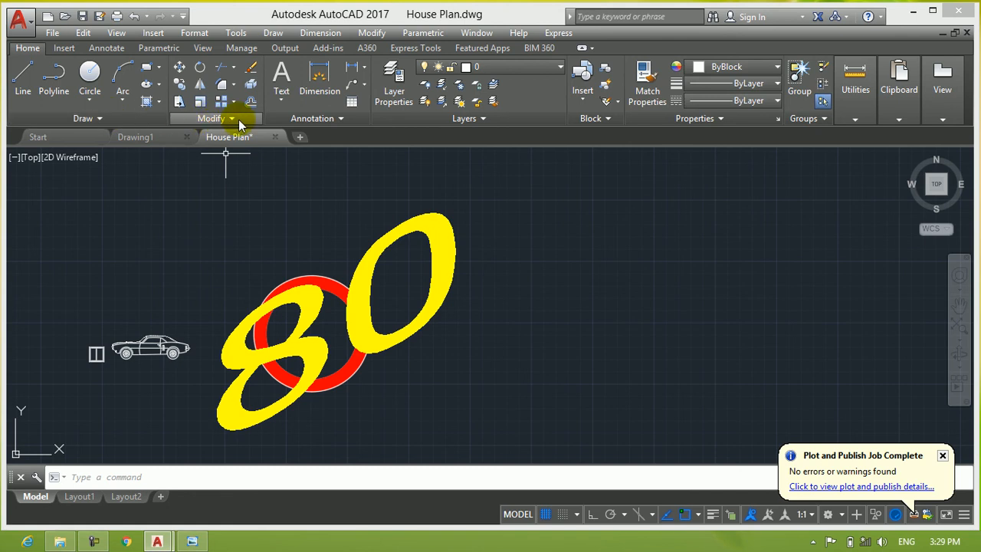
click(553, 205)
click(745, 346)
click(548, 190)
click(835, 384)
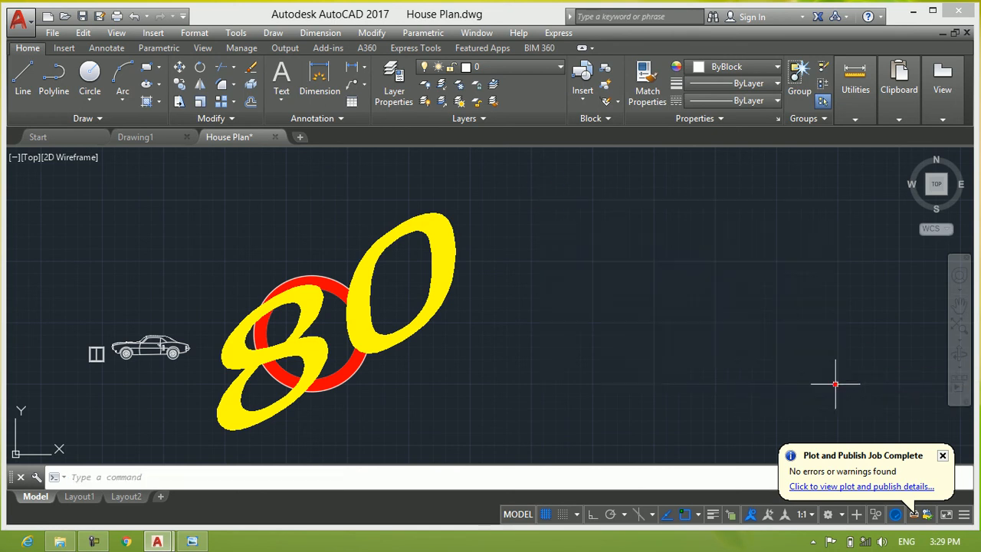
Turn the ribbon's panel titles off and back on.
right_click(703, 46)
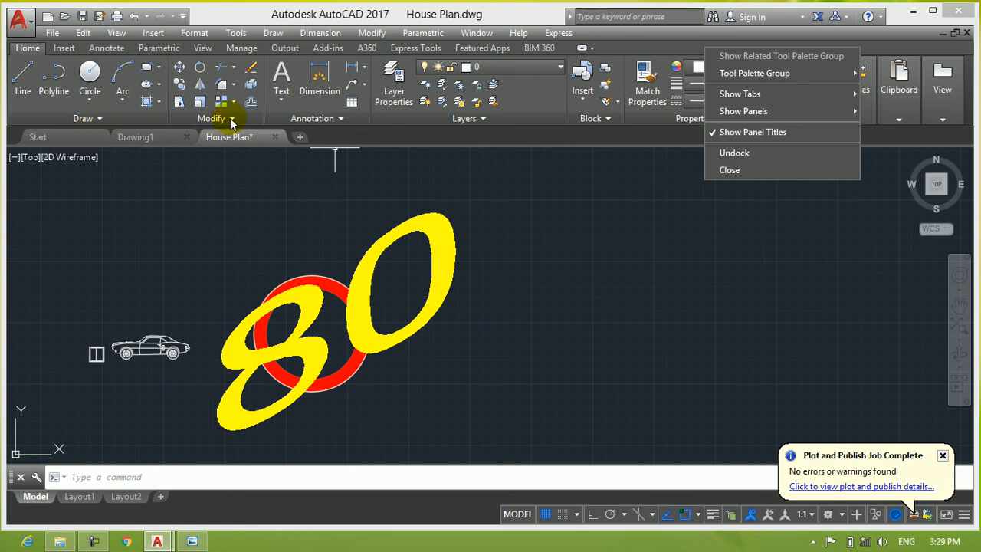
click(717, 132)
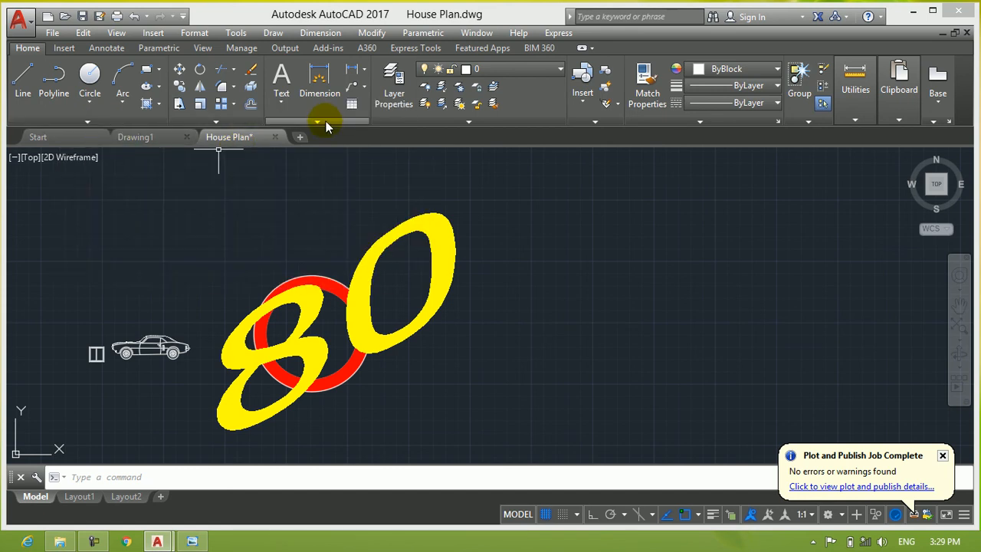
right_click(712, 44)
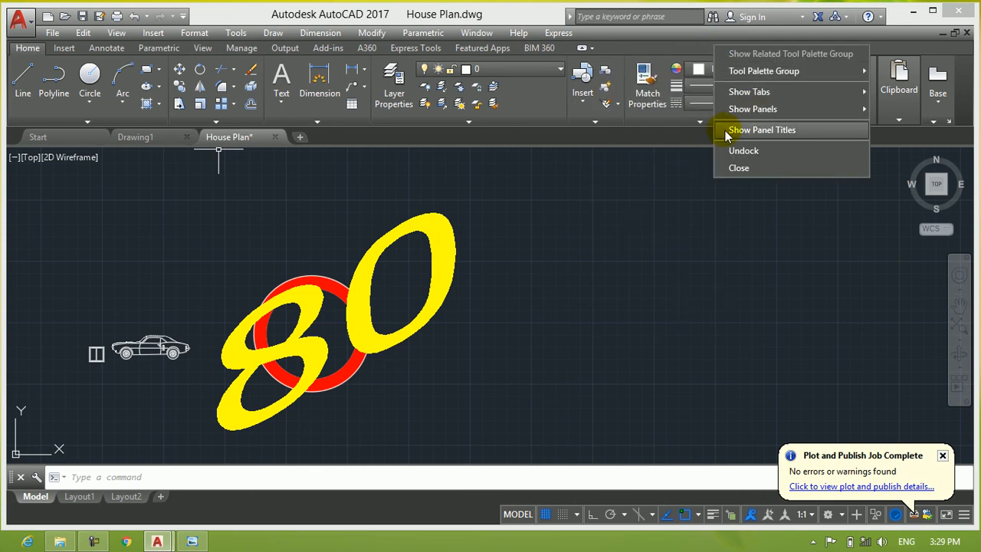
click(759, 130)
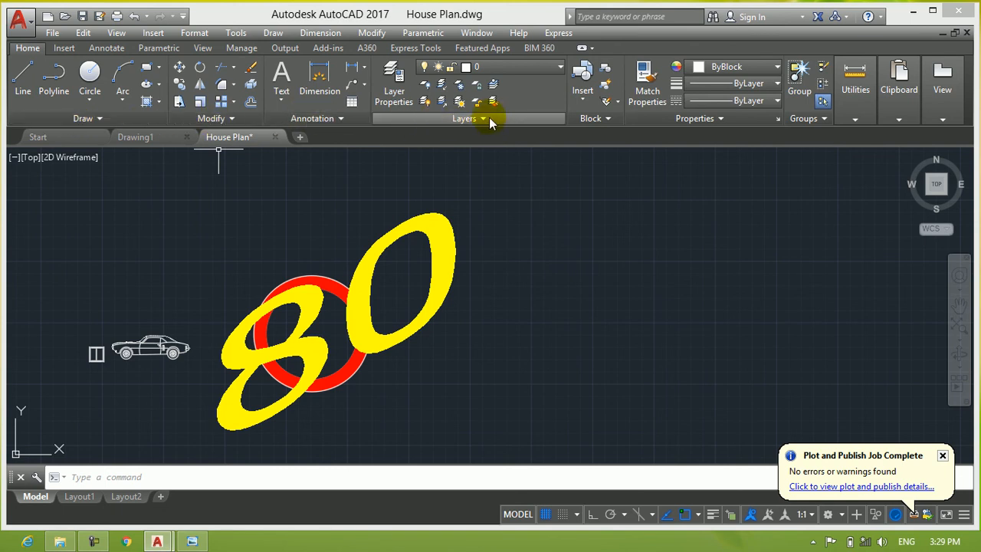
click(92, 542)
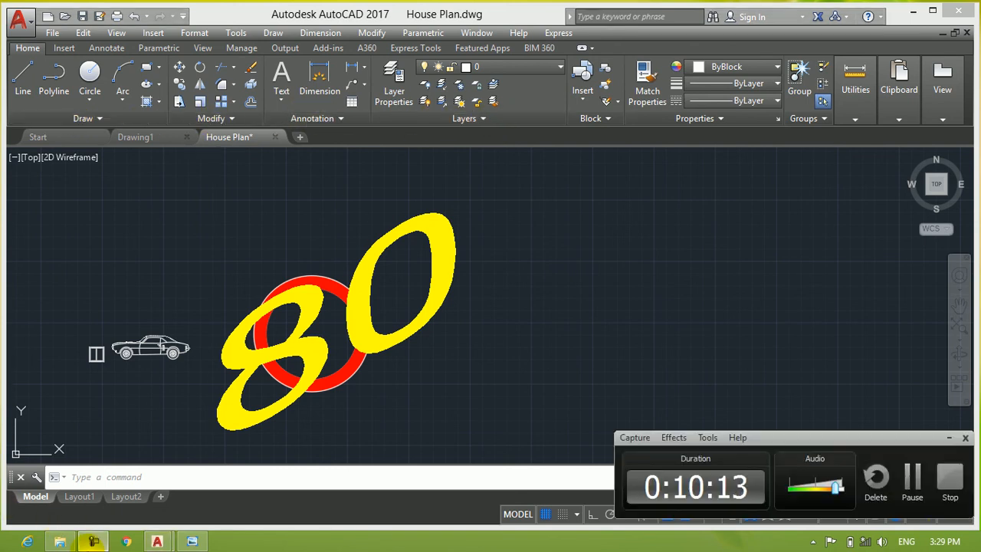
click(92, 542)
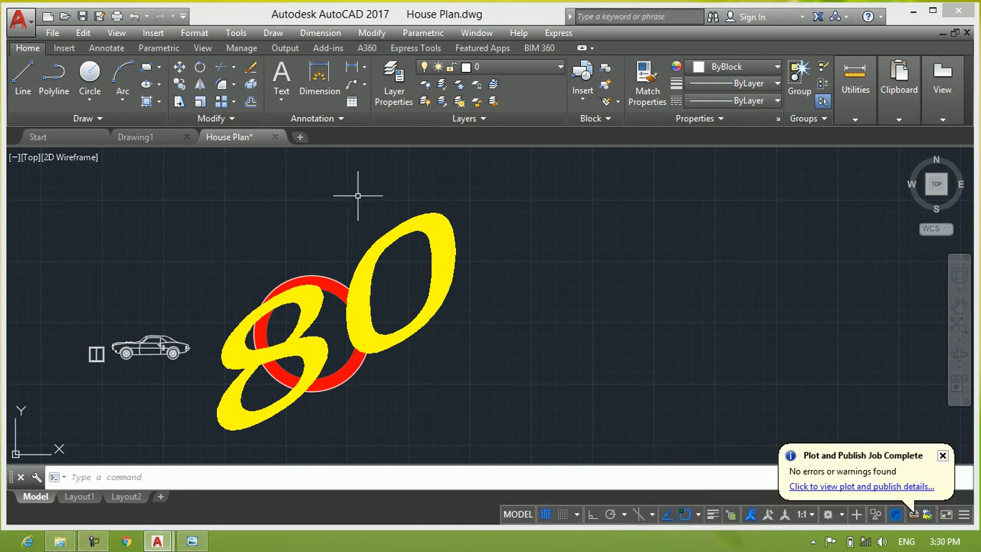
click(570, 193)
click(715, 304)
click(709, 206)
click(519, 411)
click(782, 201)
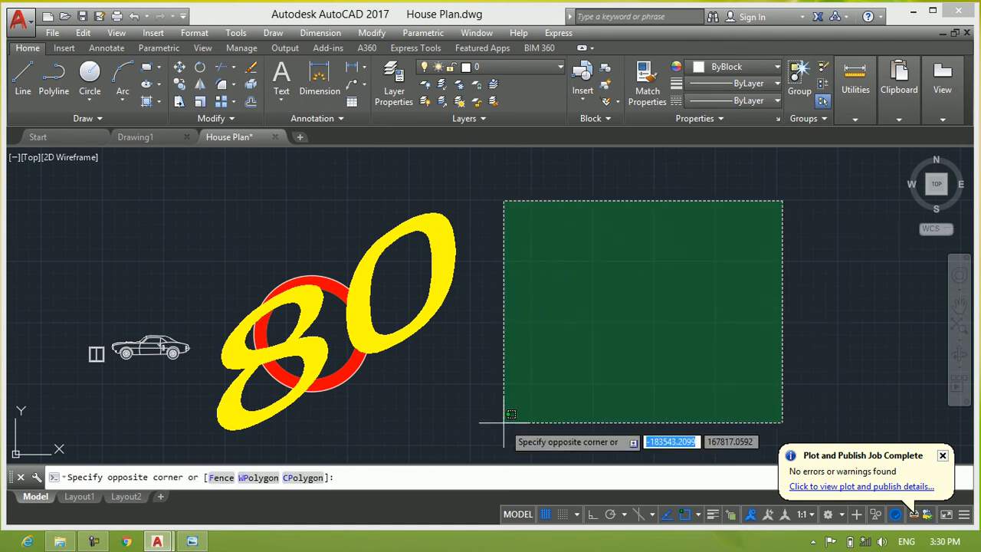
click(513, 418)
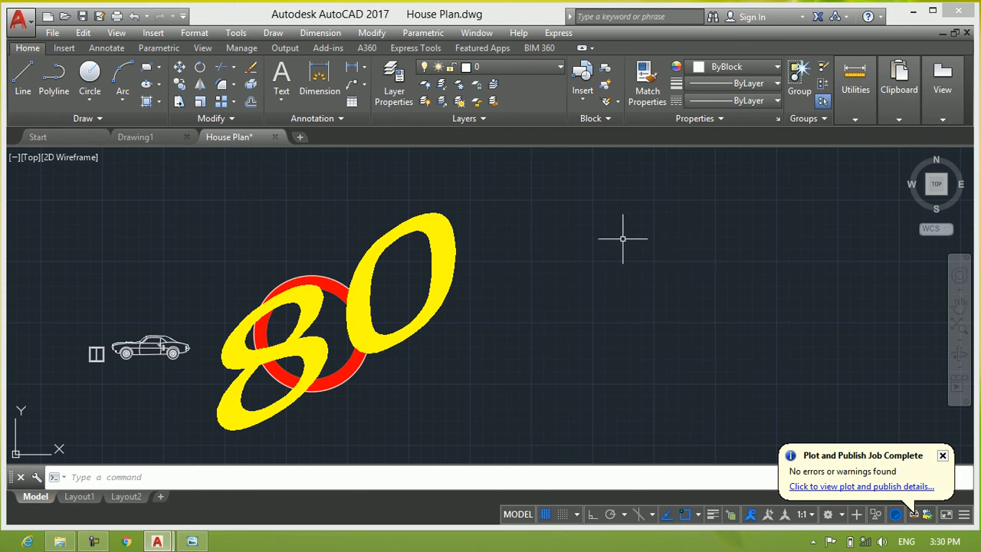
click(525, 194)
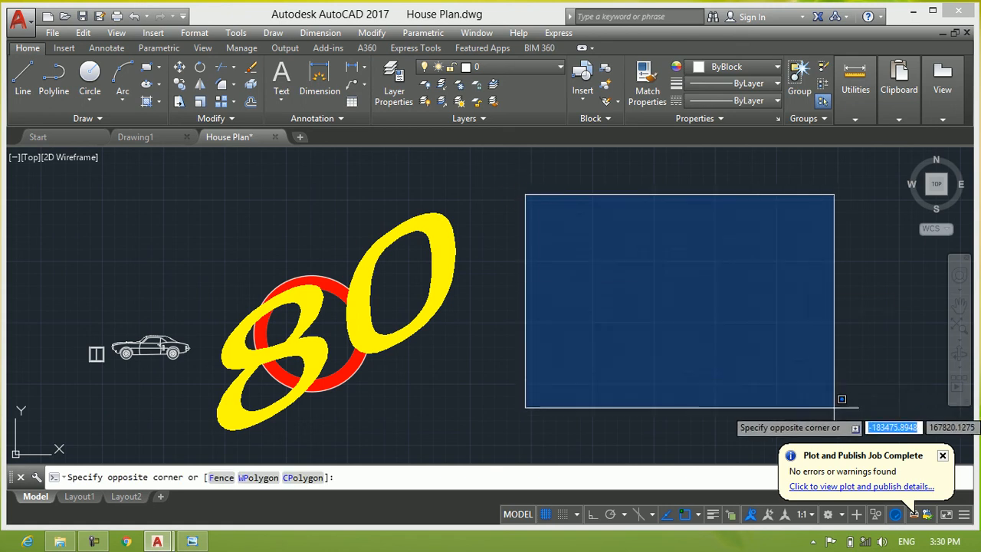
click(803, 392)
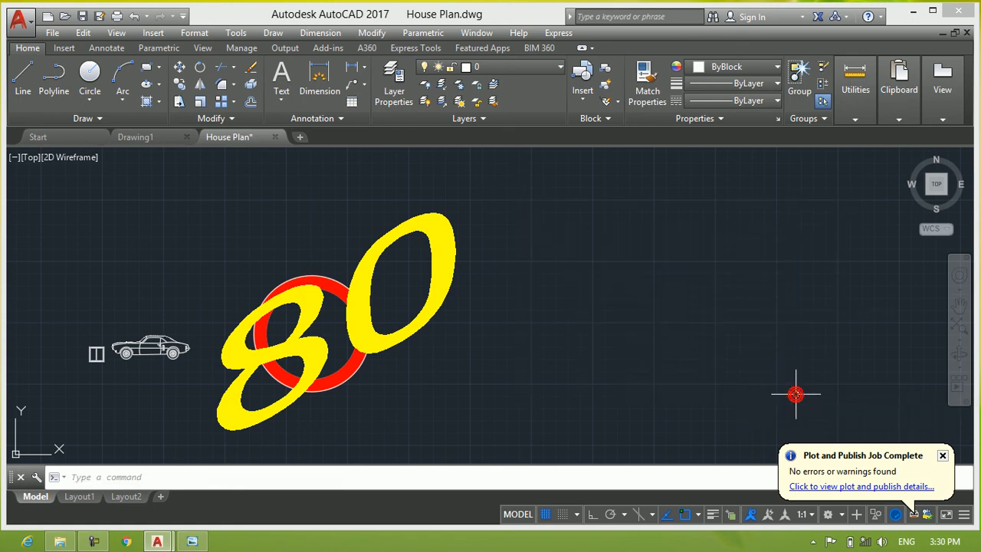